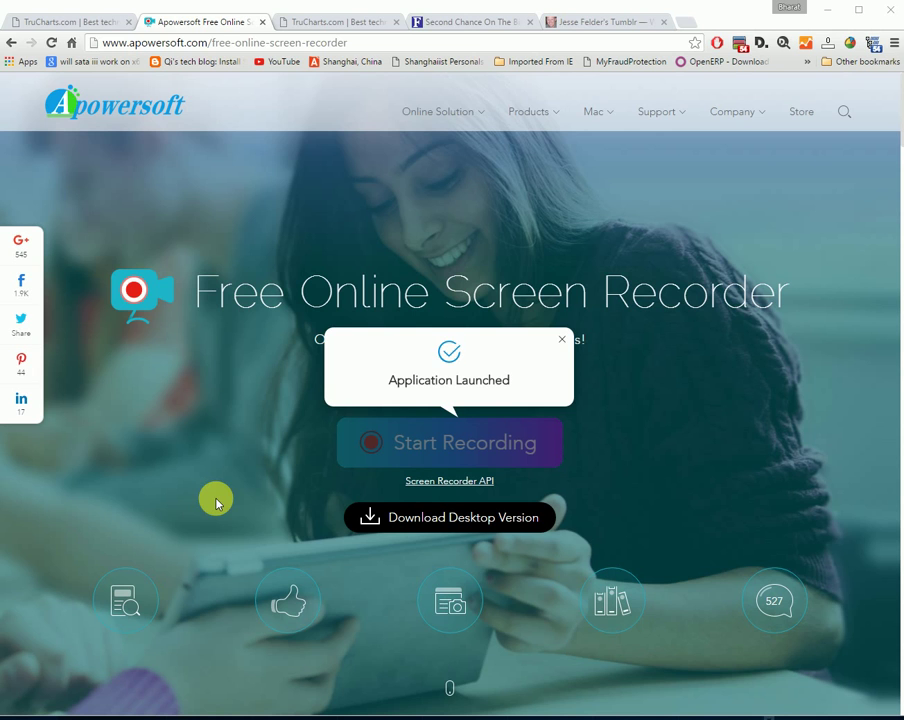
Close the 'Application Launched' notice on the Apowersoft screen recorder page
left_click(562, 340)
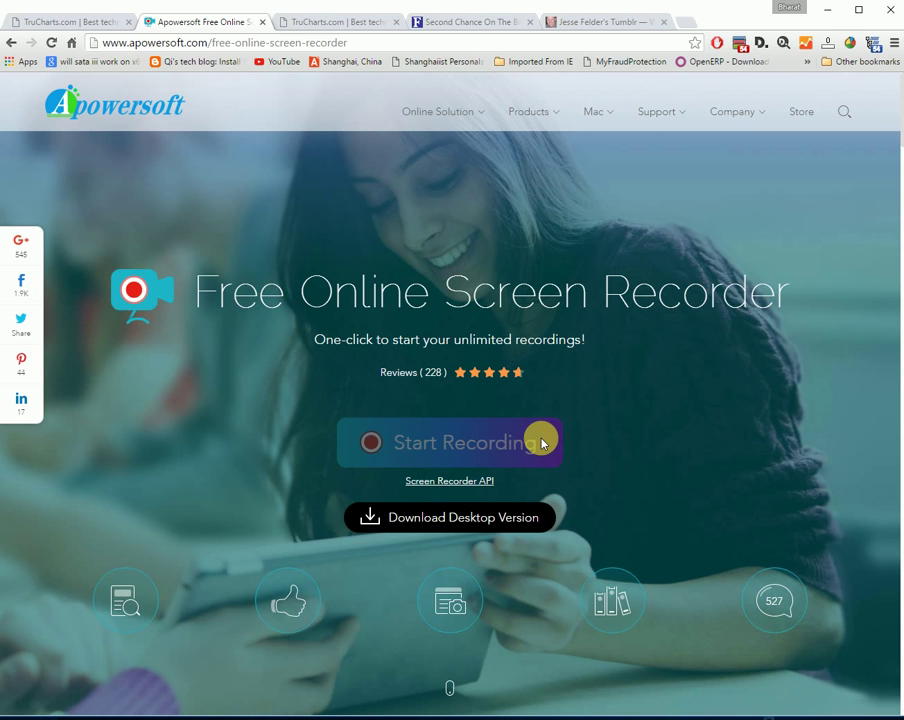
Switch to the TruCharts tab and scroll through the ^DJI chart's RSI, price and volume panels
left_click(80, 24)
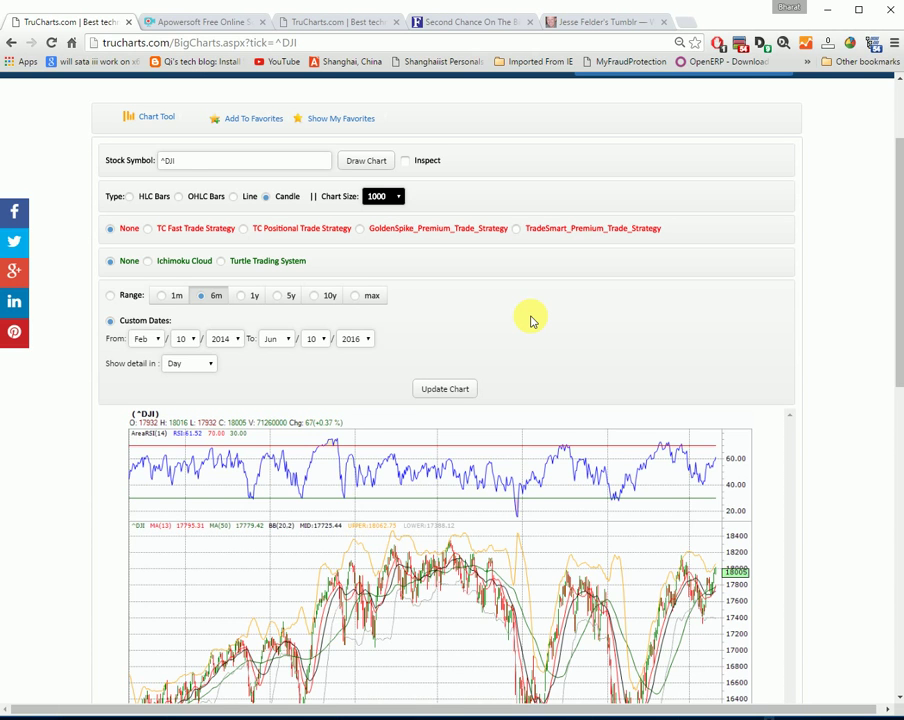
scroll(531, 320, "down", 1)
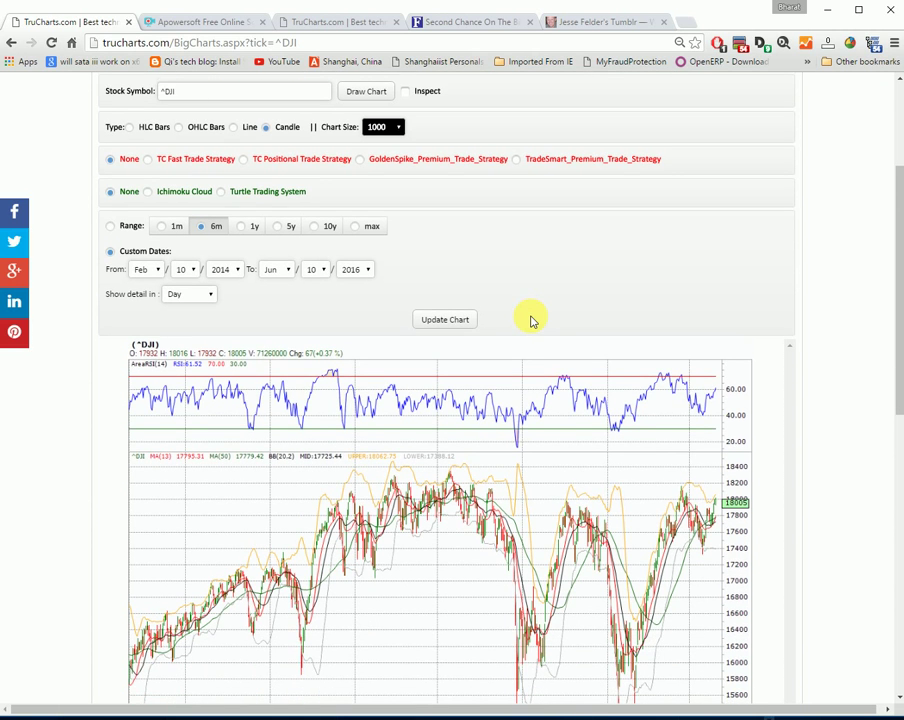
scroll(531, 320, "down", 1)
scroll(528, 316, "down", 1)
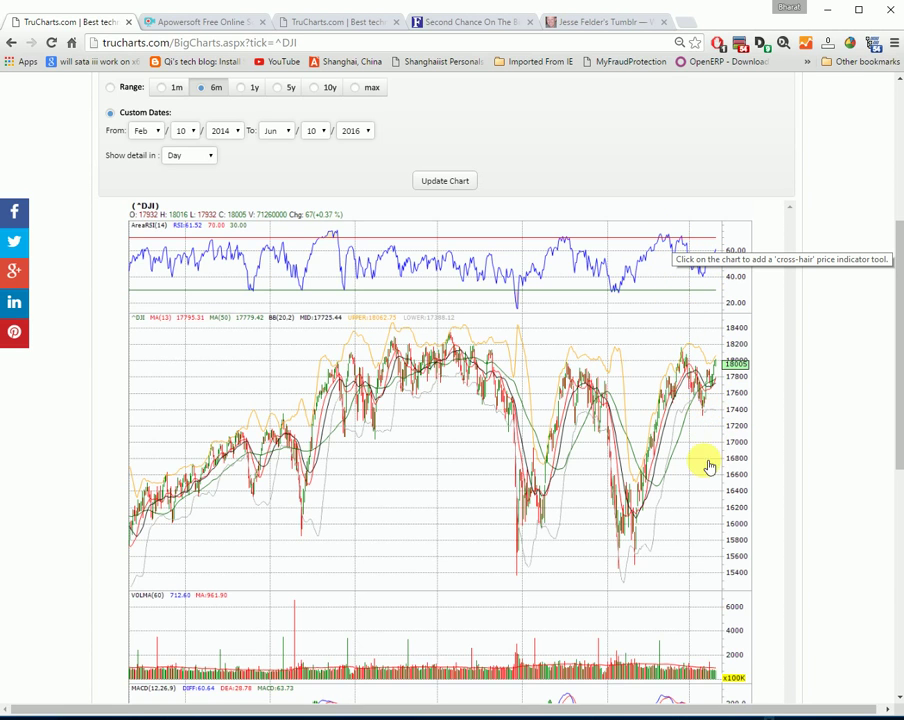
scroll(702, 510, "down", 1)
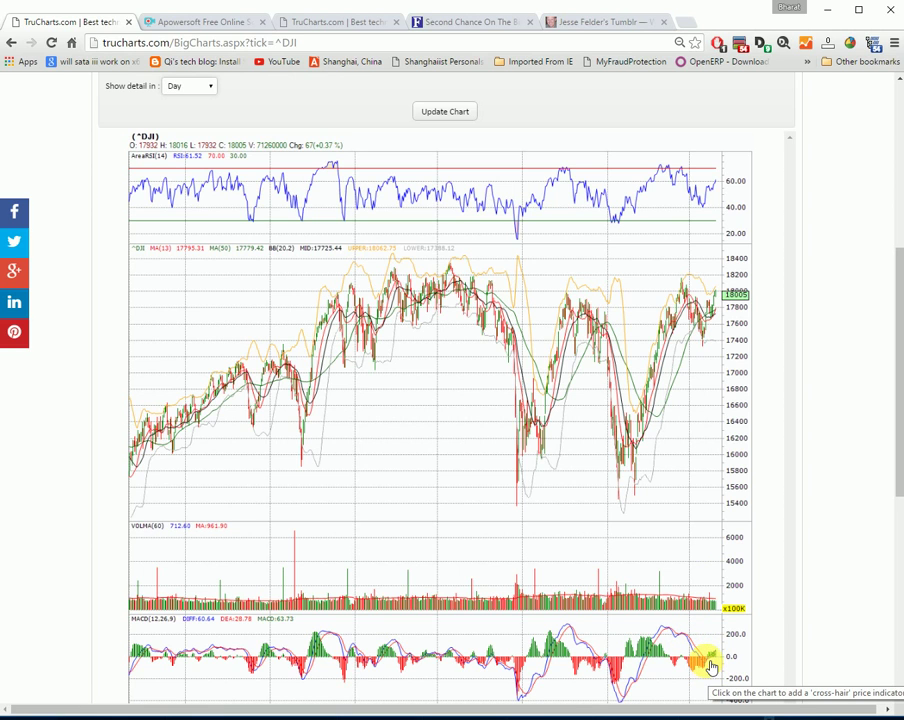
scroll(714, 655, "down", 1)
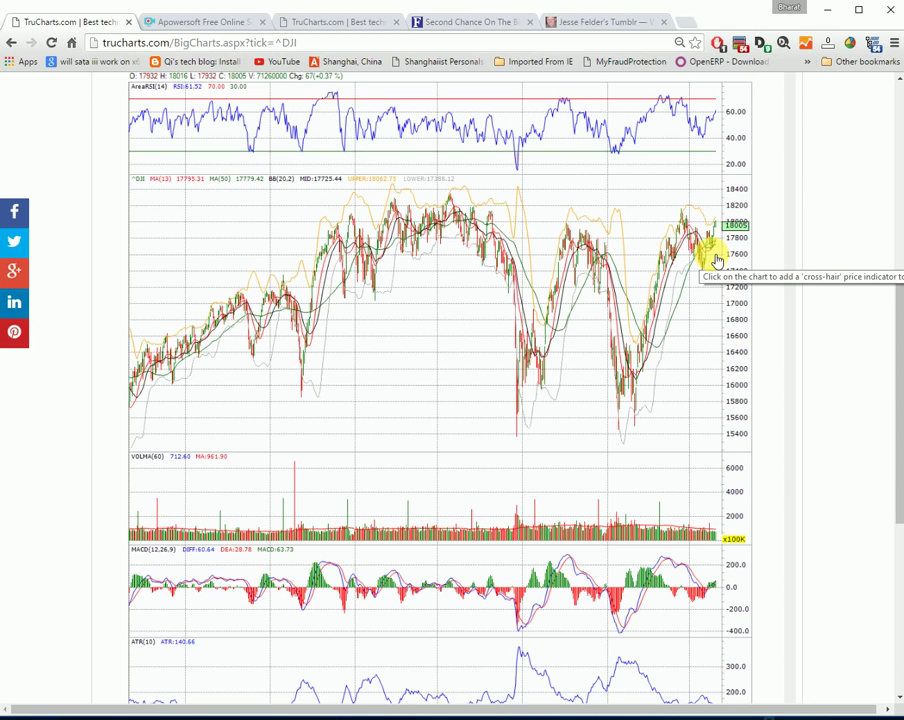
scroll(716, 260, "up", 1)
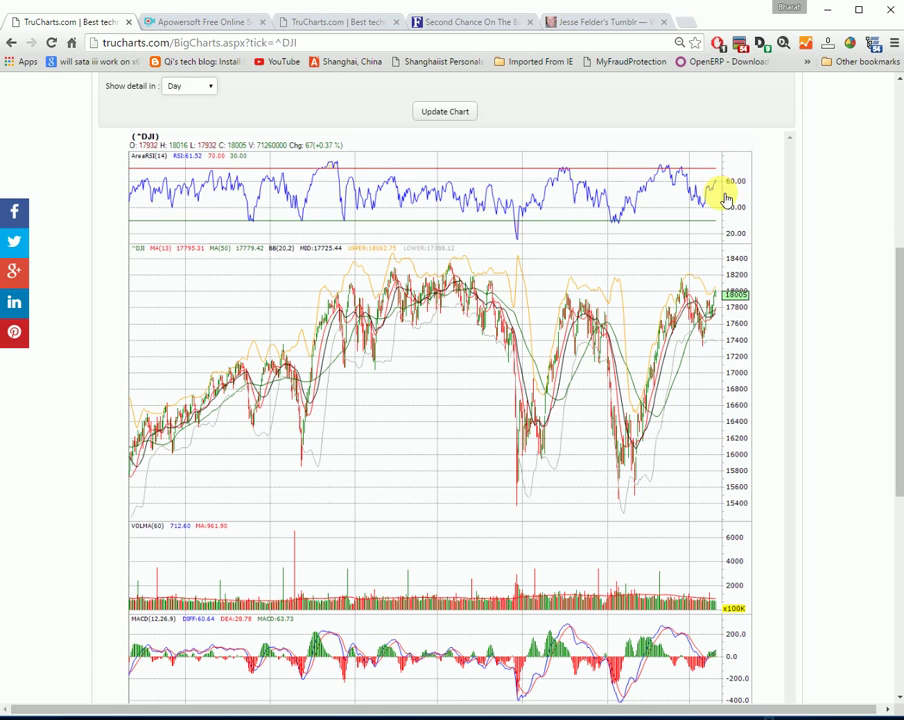
scroll(715, 194, "down", 1)
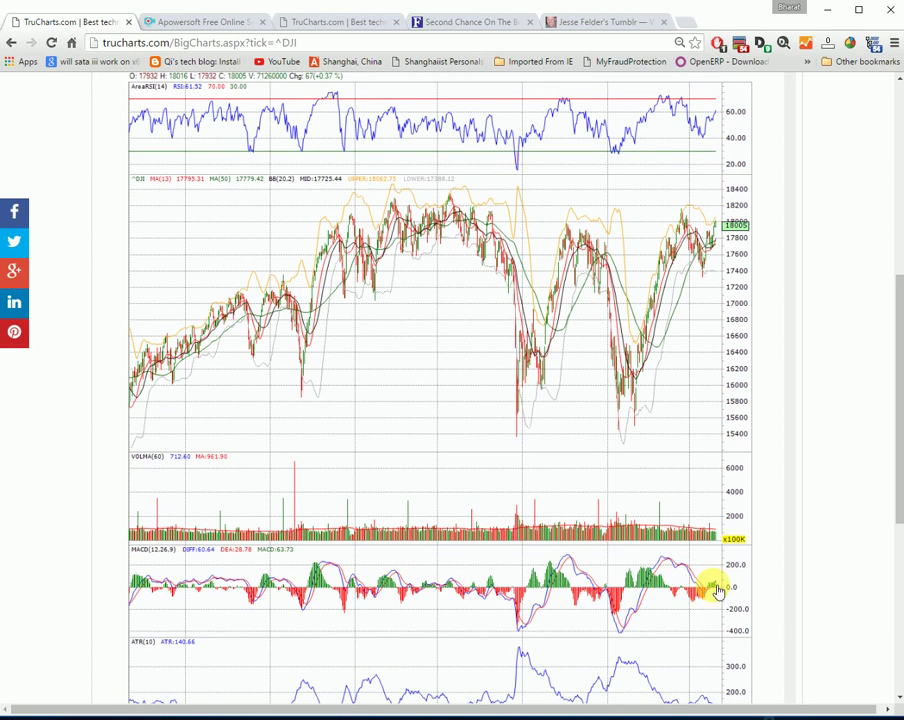
scroll(726, 577, "down", 1)
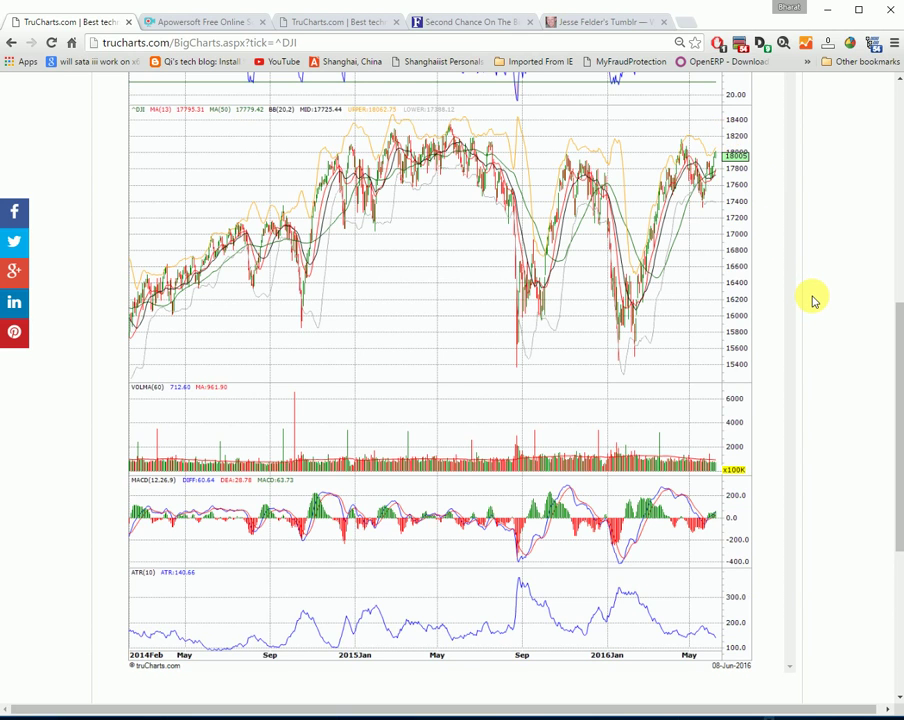
scroll(812, 297, "up", 1)
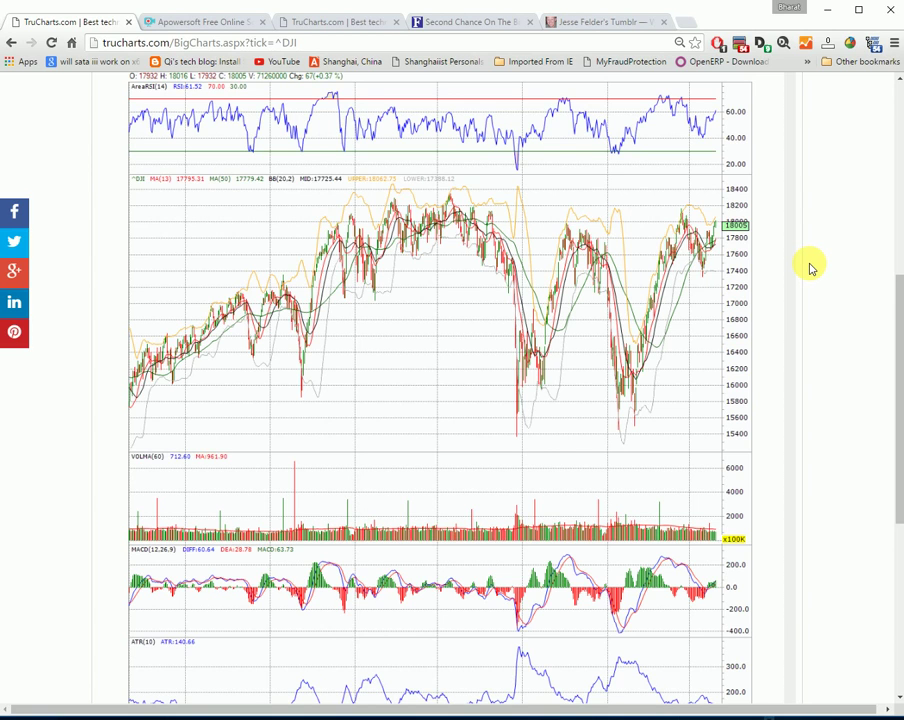
Replace the ^DJI symbol with mmm to load the 3M Company (MMM) chart
scroll(811, 268, "up", 4)
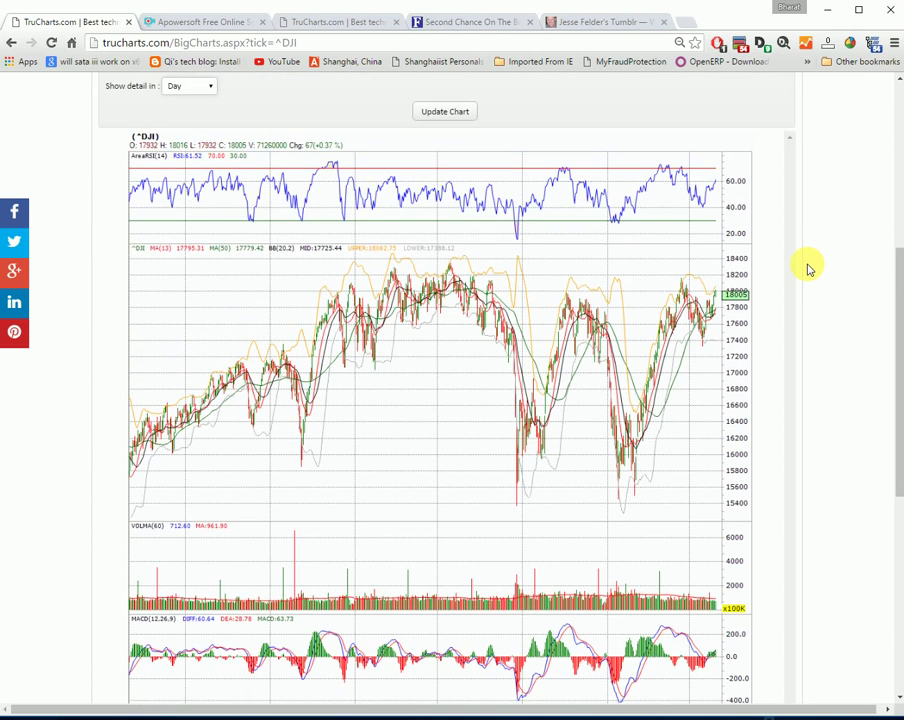
scroll(805, 272, "up", 1)
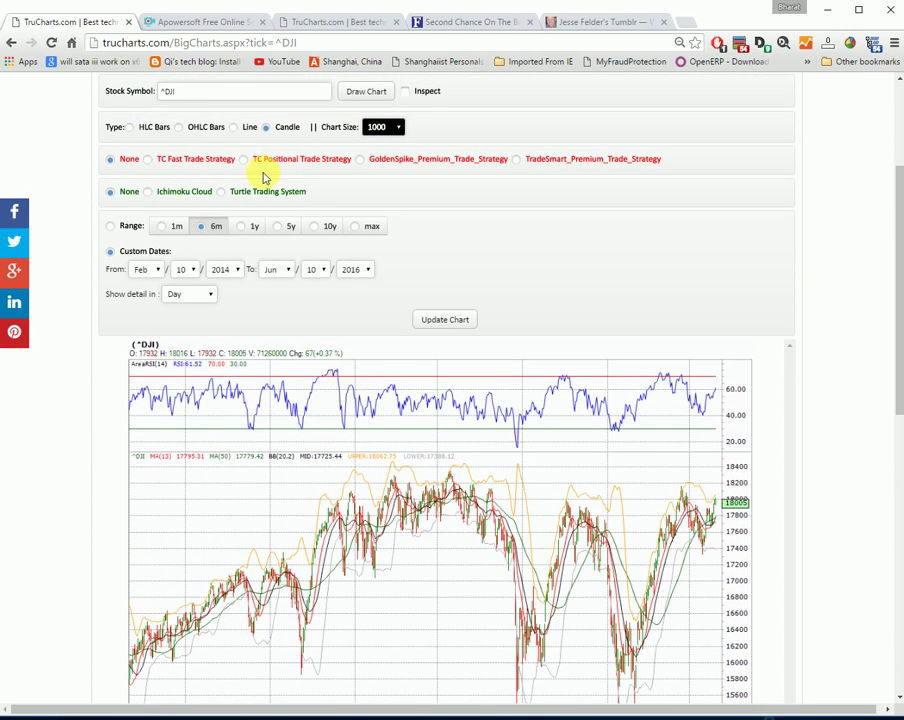
left_click_drag(186, 94, 143, 90)
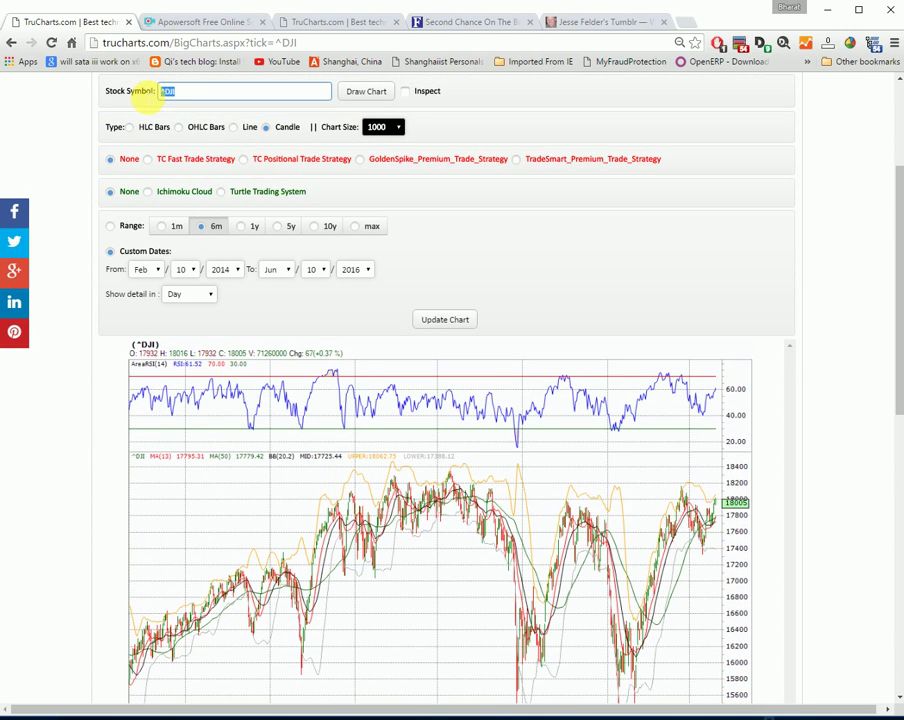
key("BackSpace")
type("mmm")
key("Return")
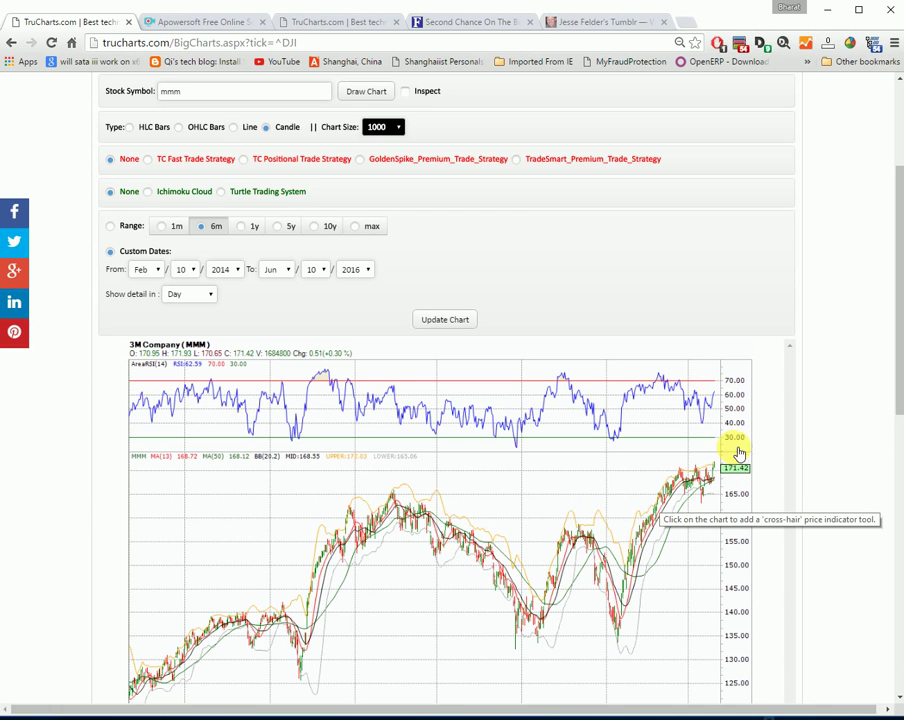
Scroll through the 3M chart's RSI, volume, MACD and ATR(10) panels
scroll(817, 437, "up", 1)
scroll(817, 437, "down", 3)
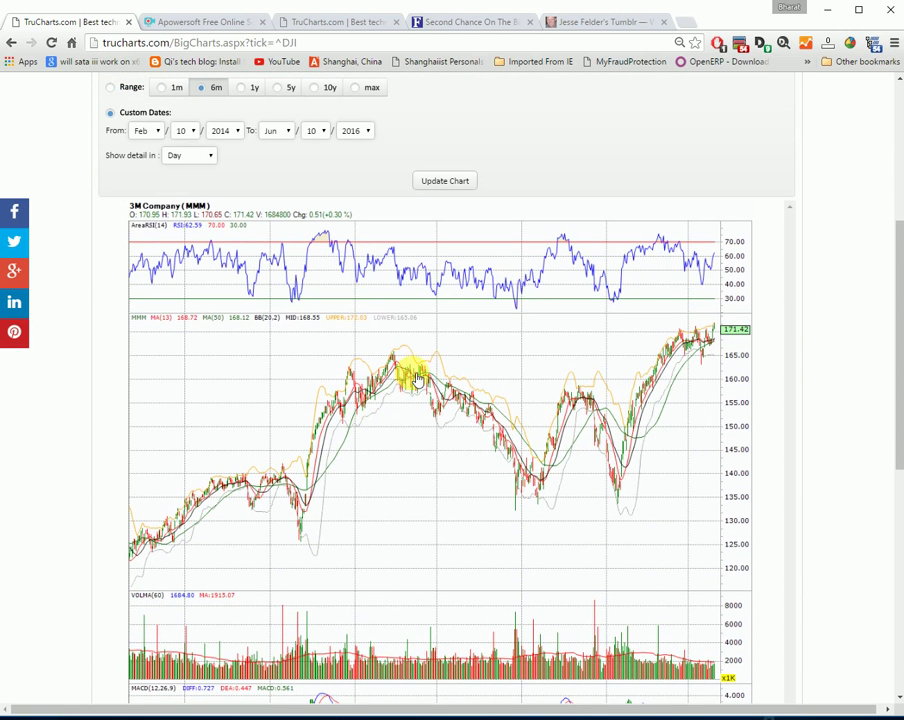
scroll(584, 459, "down", 1)
scroll(584, 459, "down", 1)
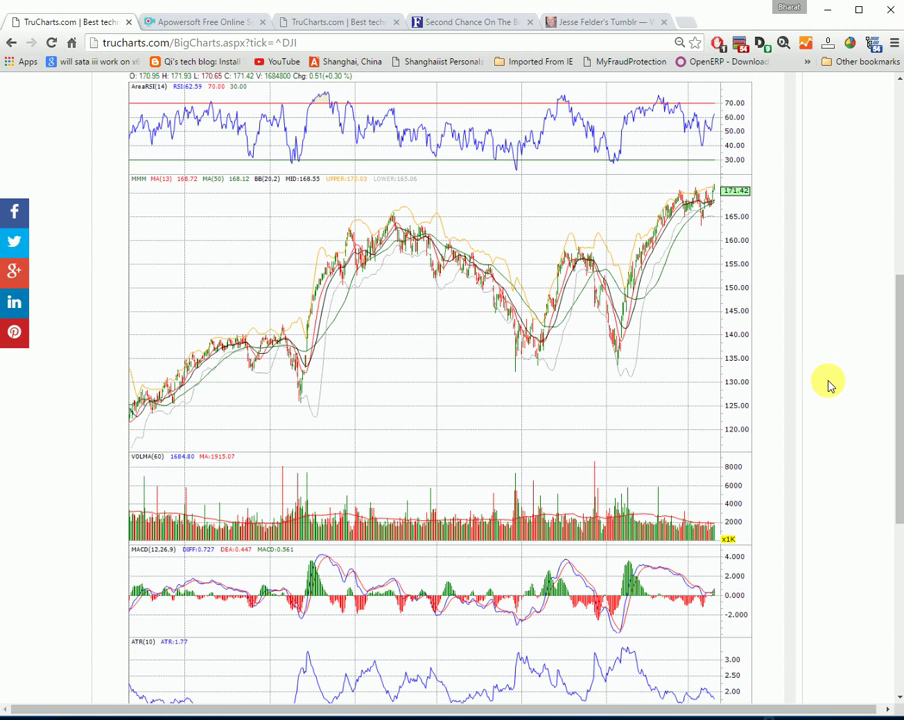
scroll(829, 385, "up", 1)
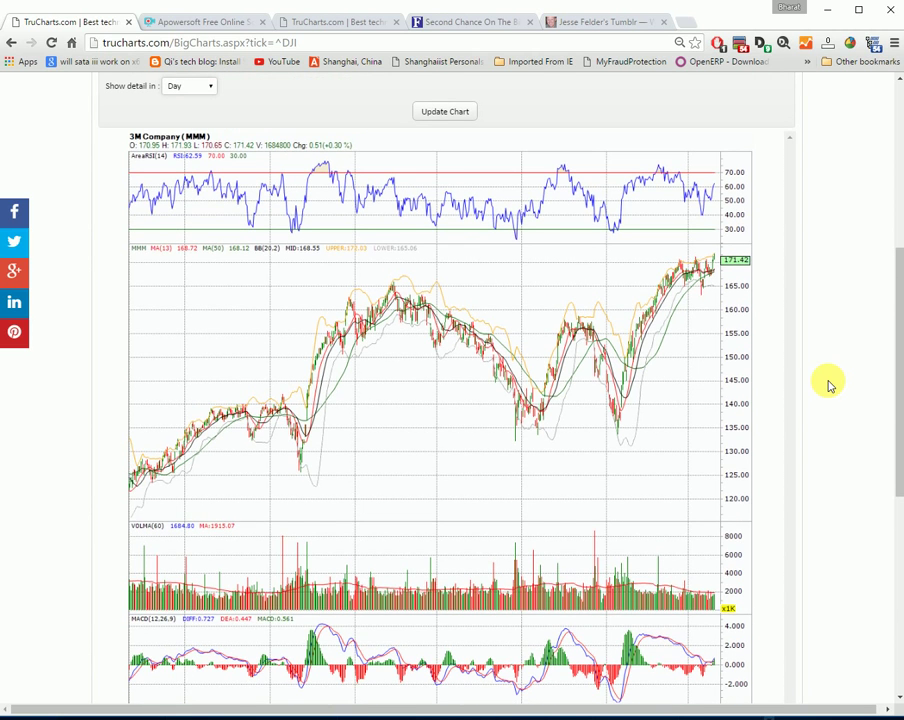
scroll(829, 385, "up", 5)
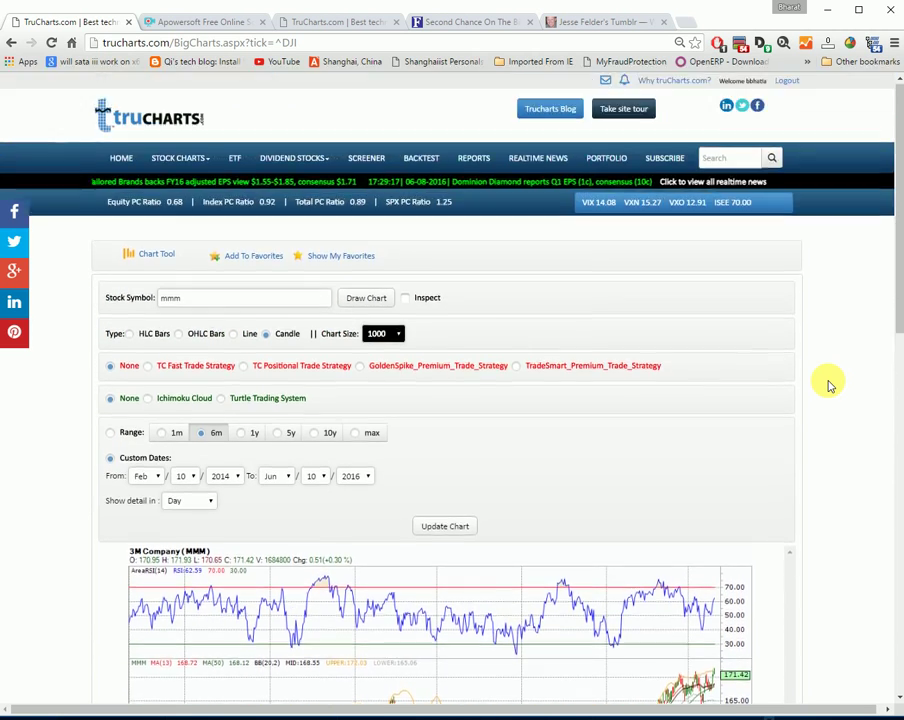
scroll(829, 385, "down", 2)
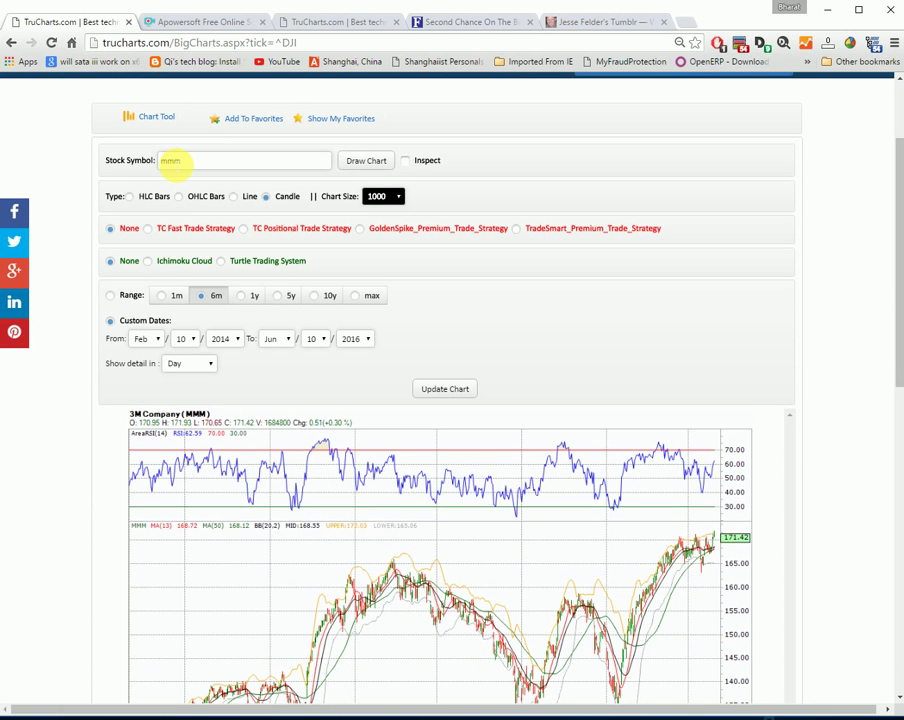
double_click(170, 161)
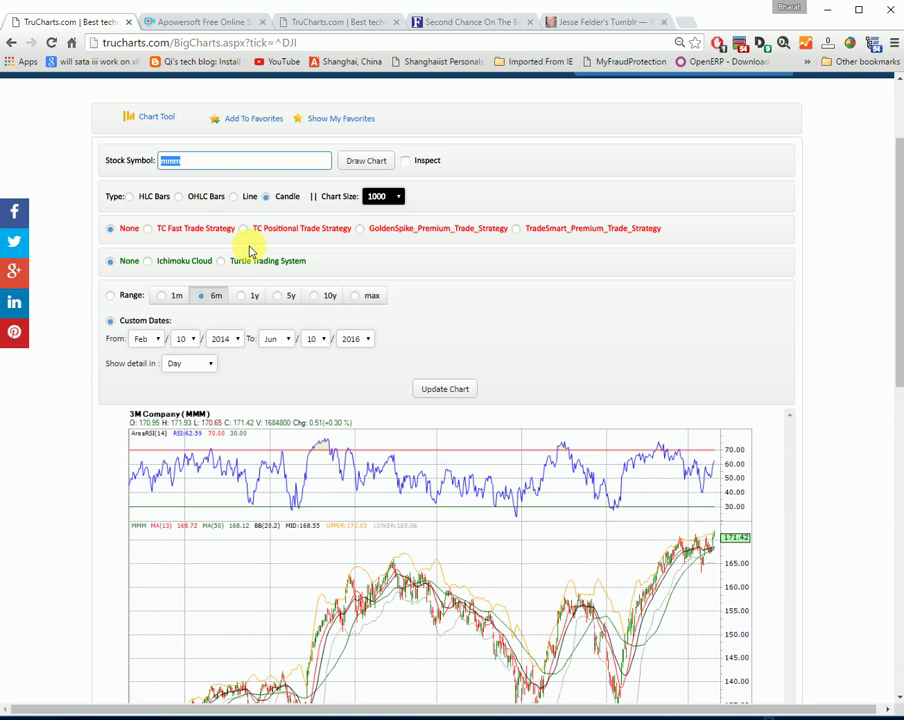
type("vix")
key("Return")
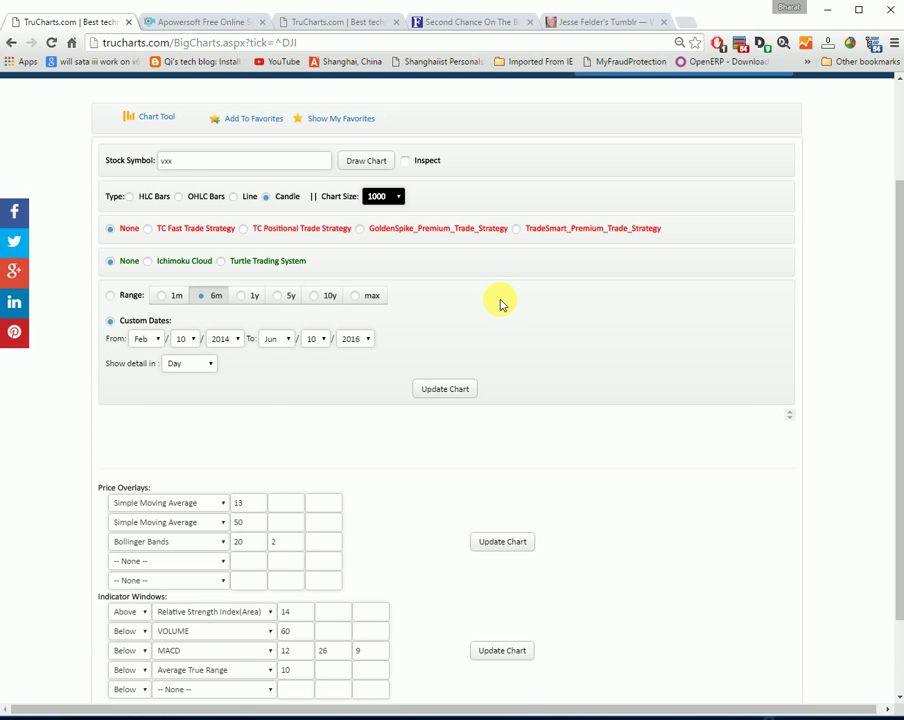
scroll(498, 300, "down", 3)
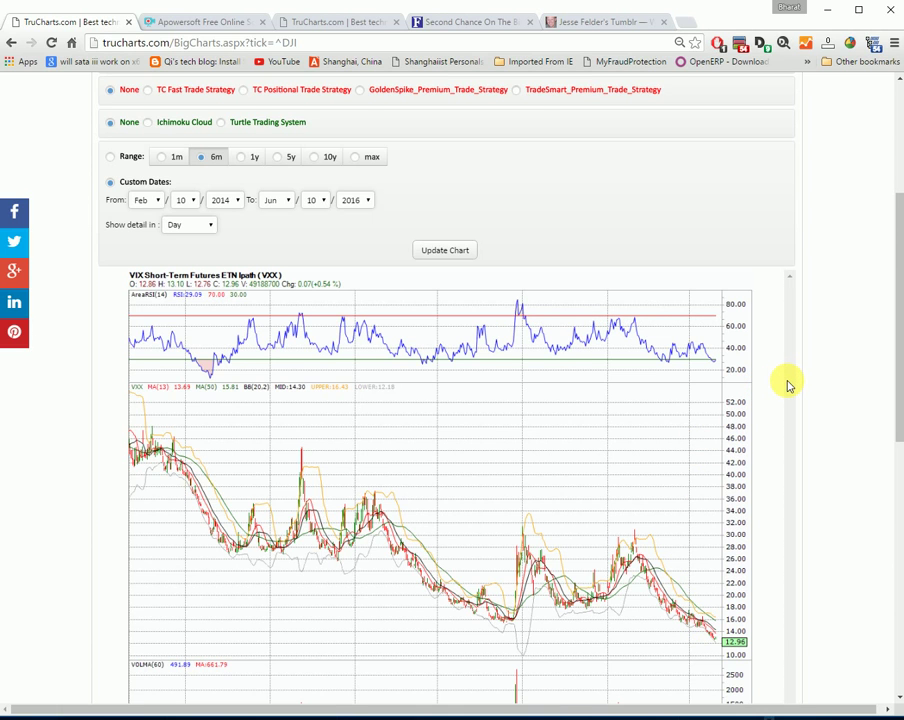
scroll(785, 383, "down", 1)
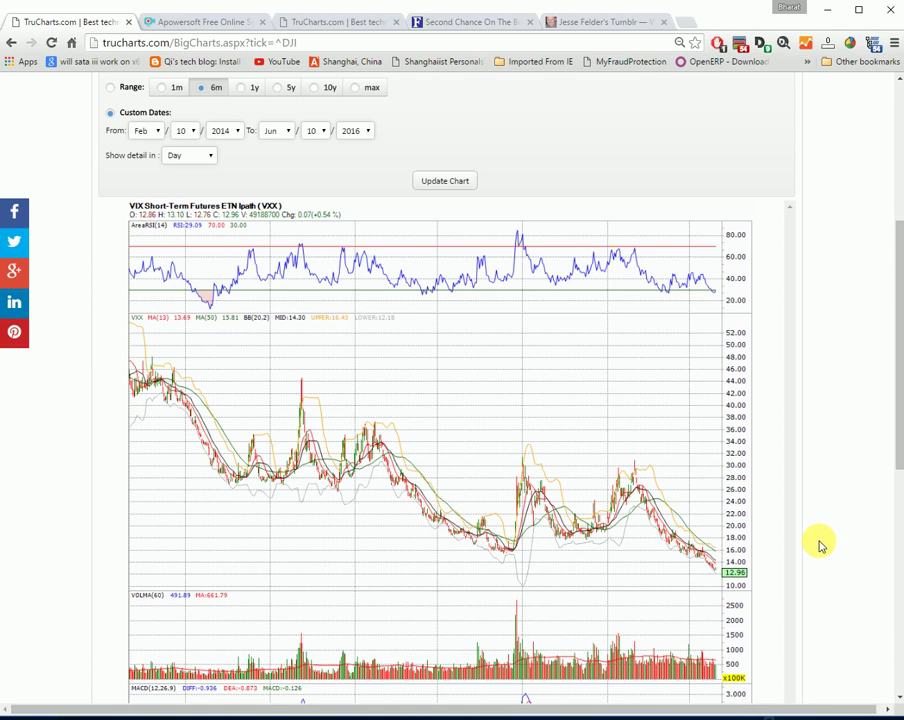
scroll(820, 545, "down", 1)
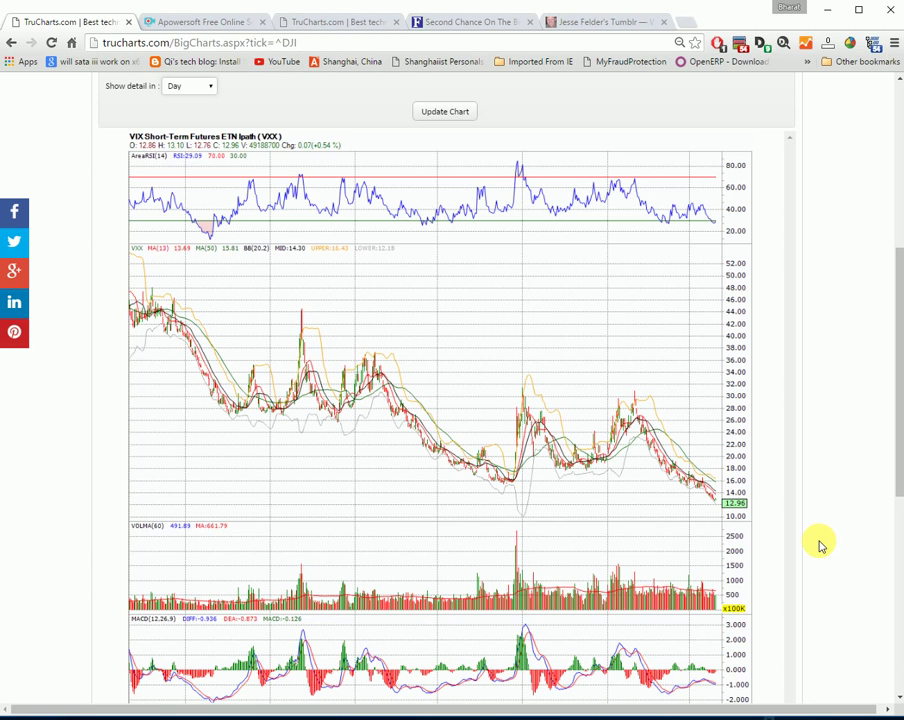
scroll(820, 545, "up", 1)
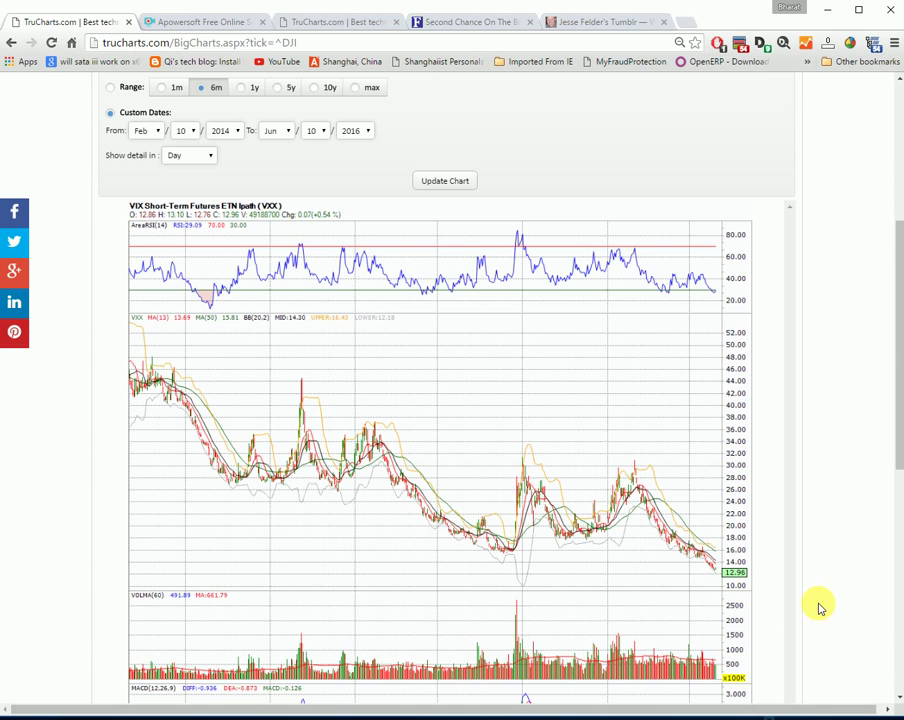
scroll(820, 580, "down", 1)
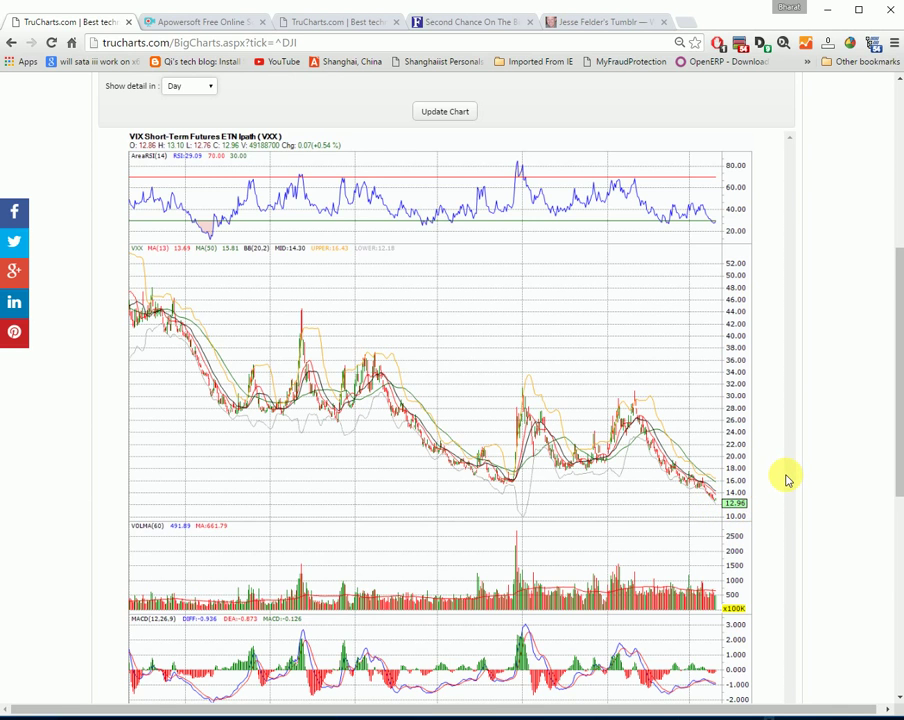
scroll(786, 480, "up", 1)
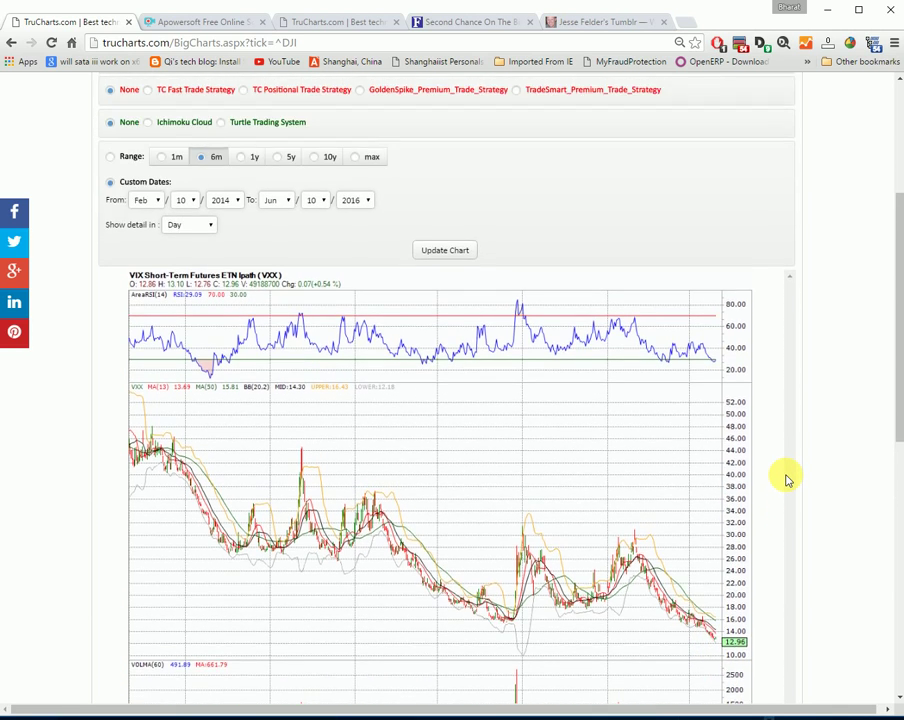
scroll(786, 480, "up", 3)
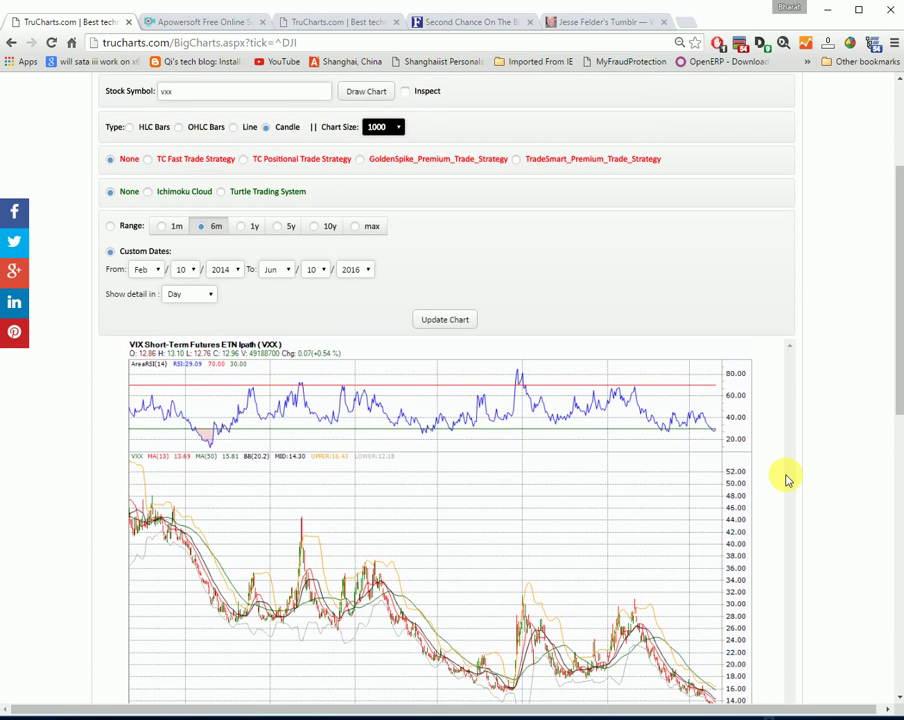
Chart Goldcorp (GG) from the symbol suggestions and scroll through its price, volume, MACD and ATR panes
double_click(176, 172)
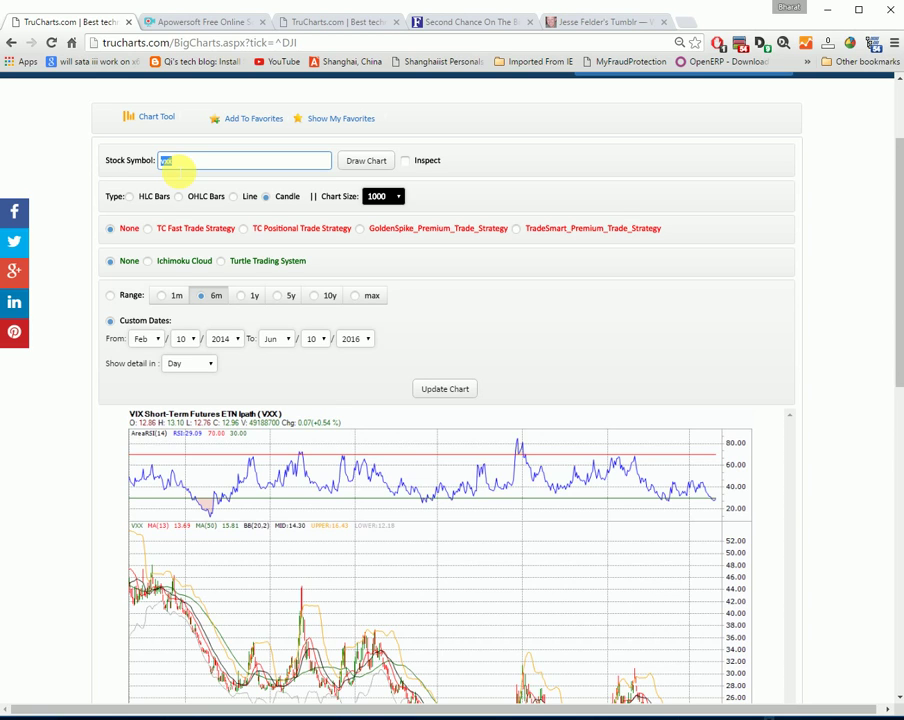
type("gg")
left_click(169, 179)
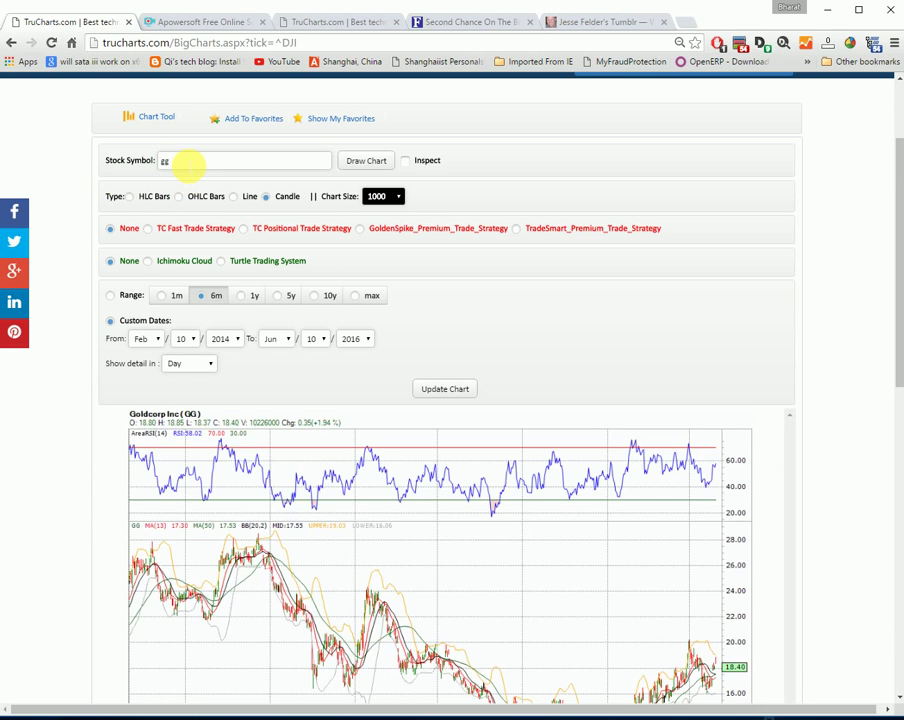
scroll(292, 257, "down", 2)
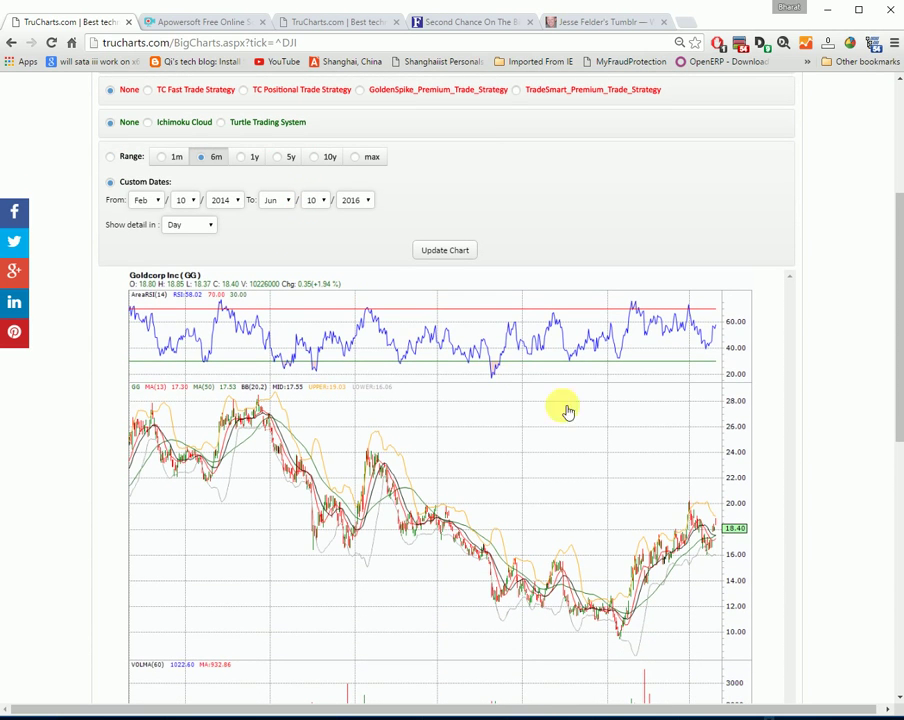
scroll(806, 383, "down", 1)
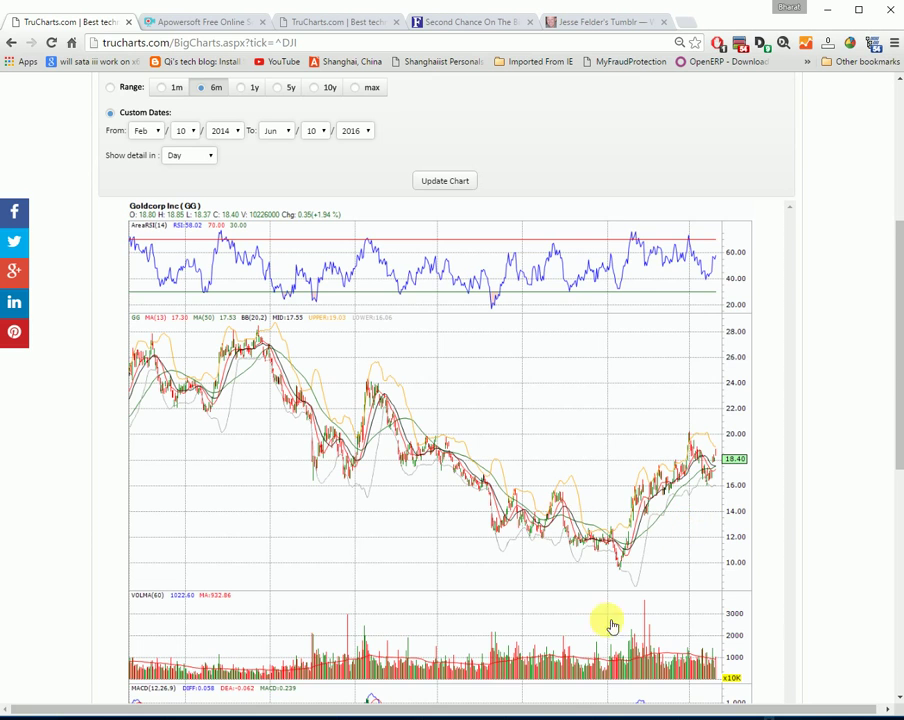
scroll(772, 502, "down", 1)
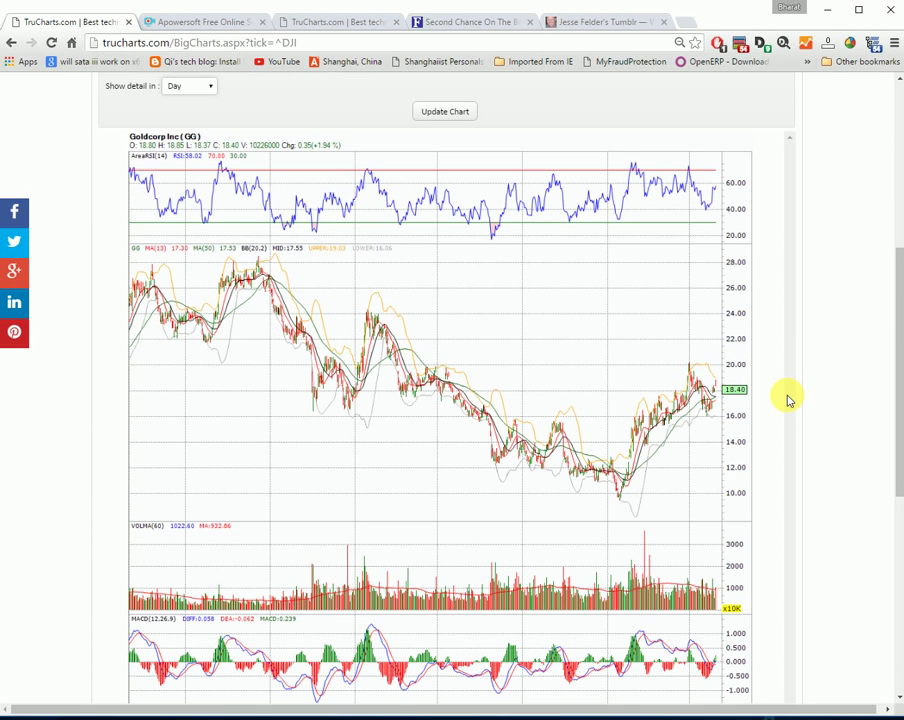
scroll(786, 398, "down", 1)
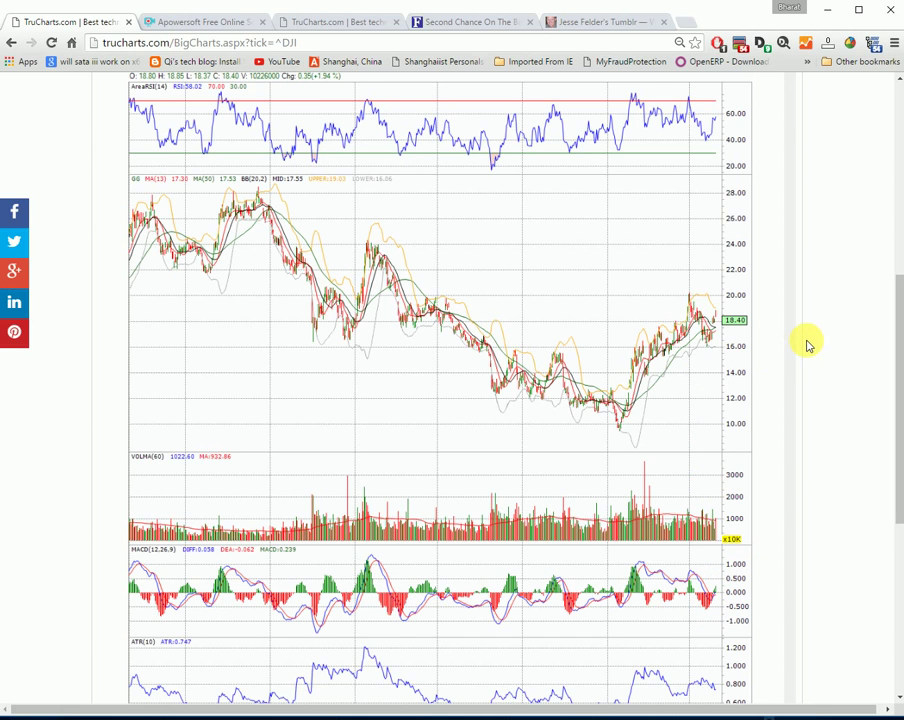
scroll(808, 345, "up", 1)
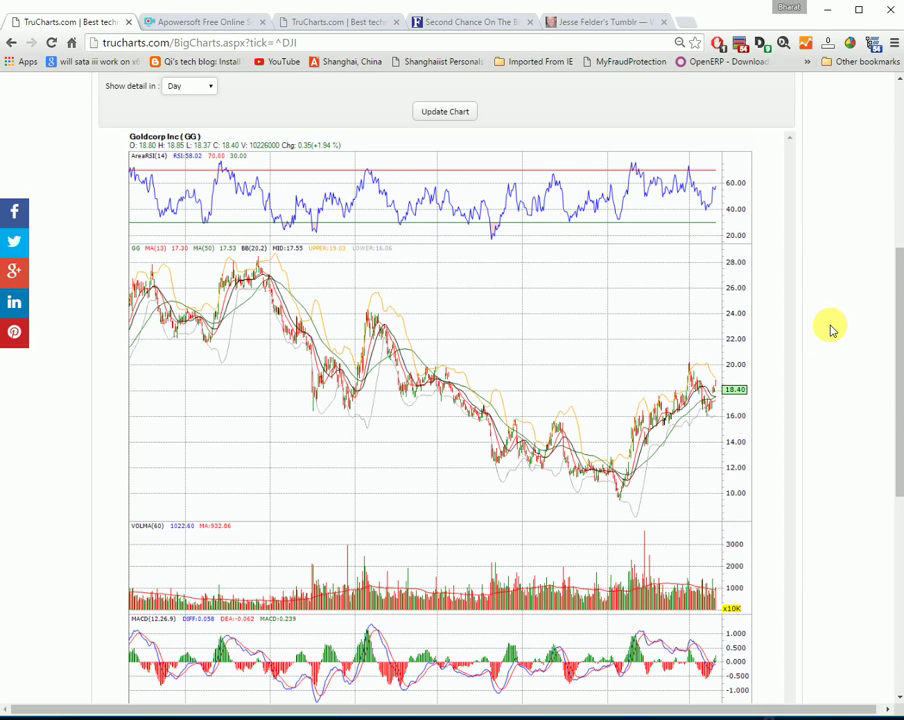
scroll(824, 326, "up", 3)
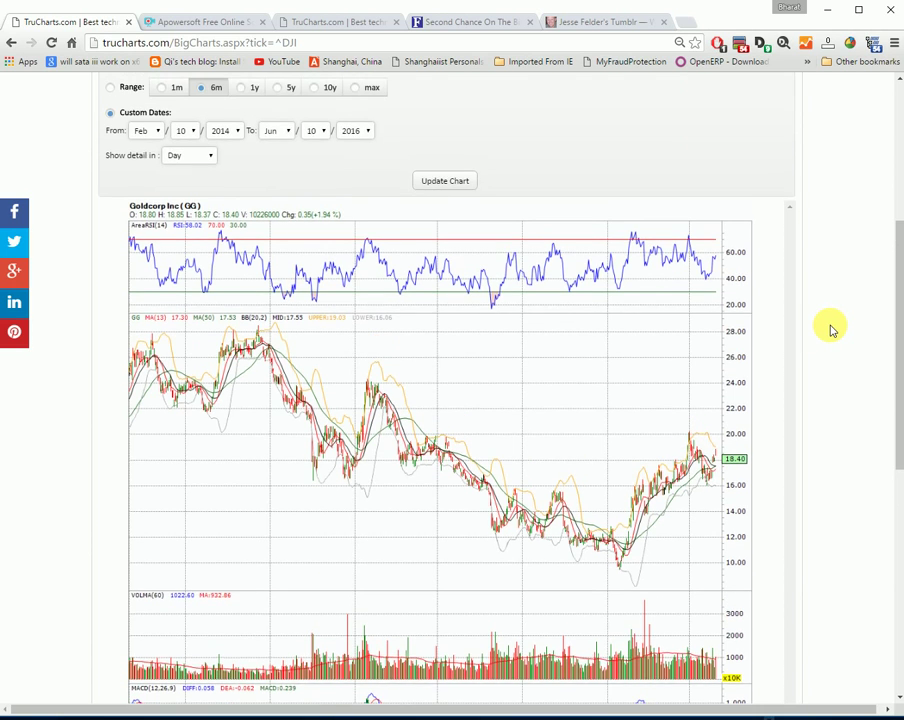
Load the SPDR Gold (GLD) chart and scroll down and back up through its indicator panes
double_click(168, 92)
type("gld")
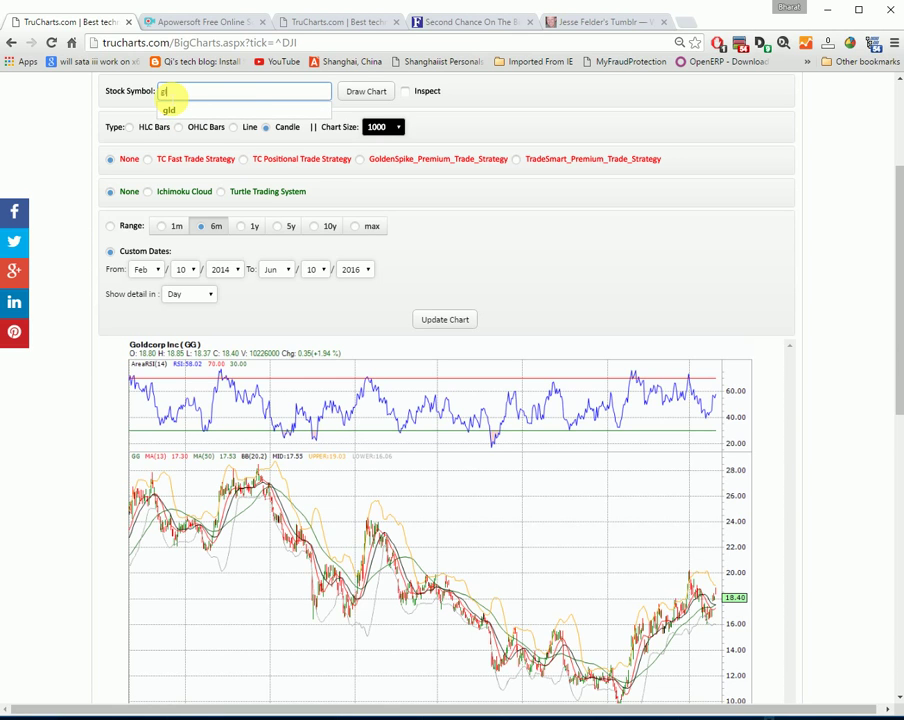
key("Return")
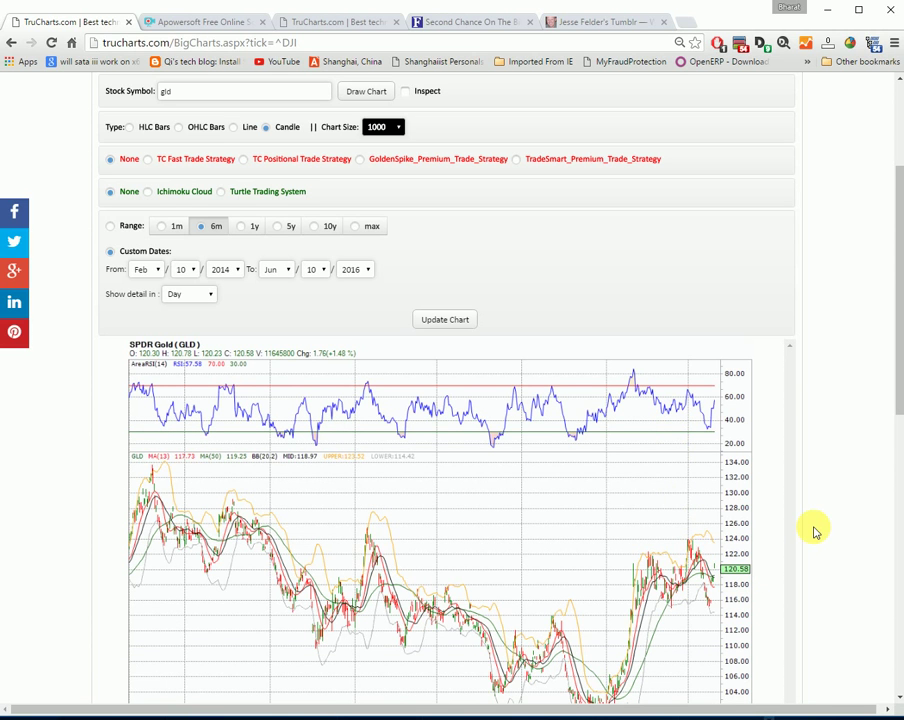
scroll(810, 528, "down", 2)
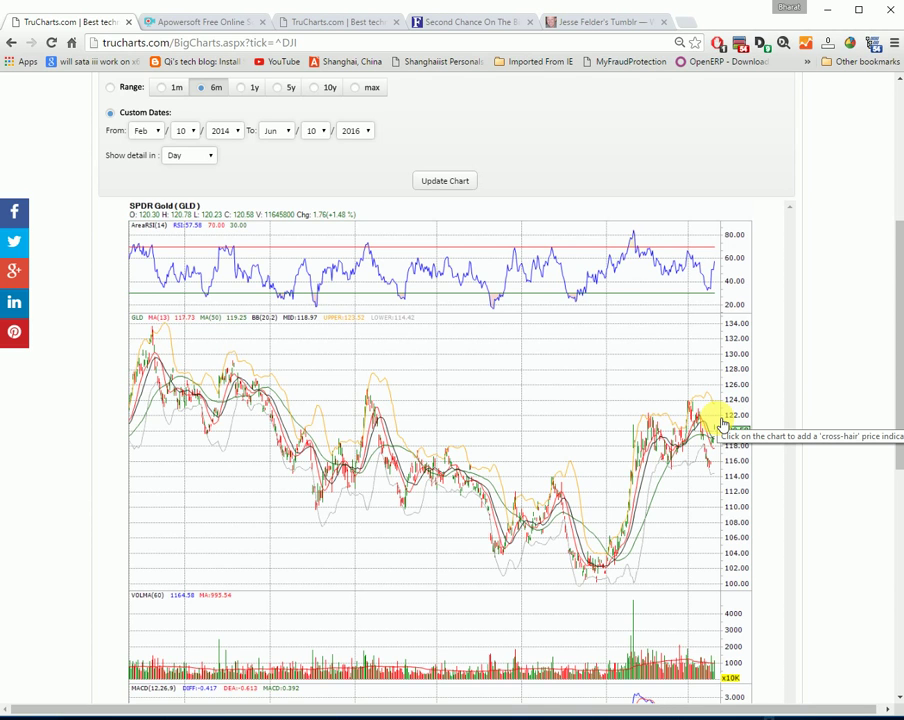
scroll(816, 400, "down", 2)
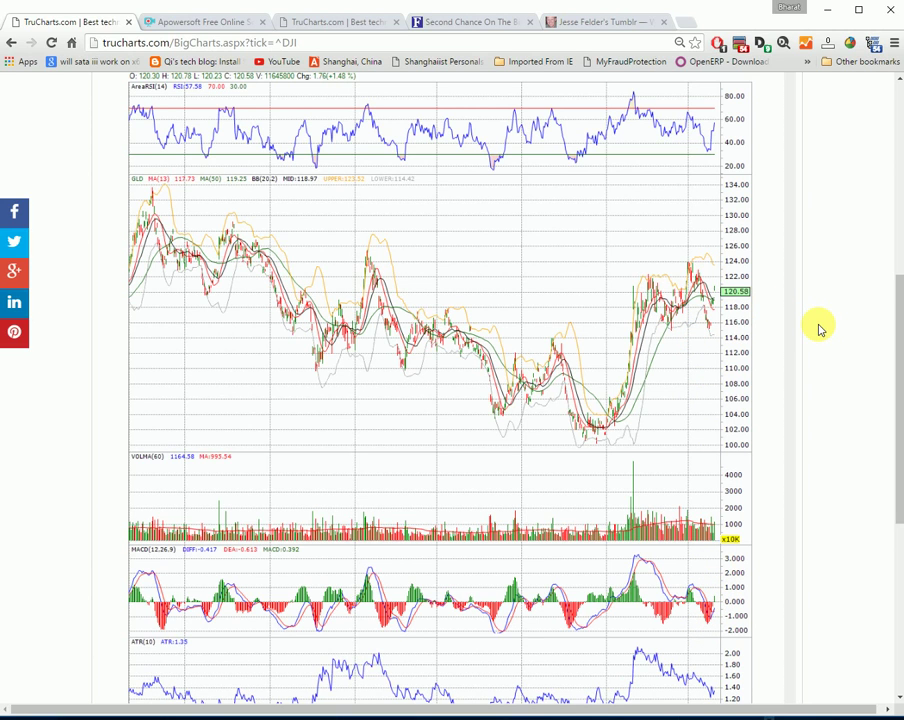
scroll(818, 330, "up", 2)
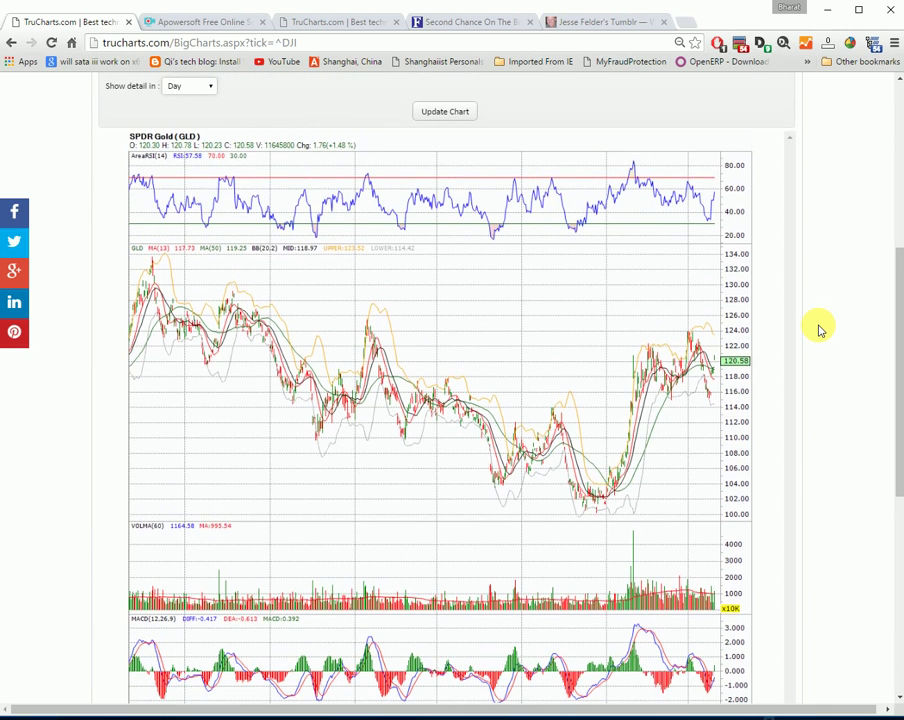
scroll(818, 330, "up", 1)
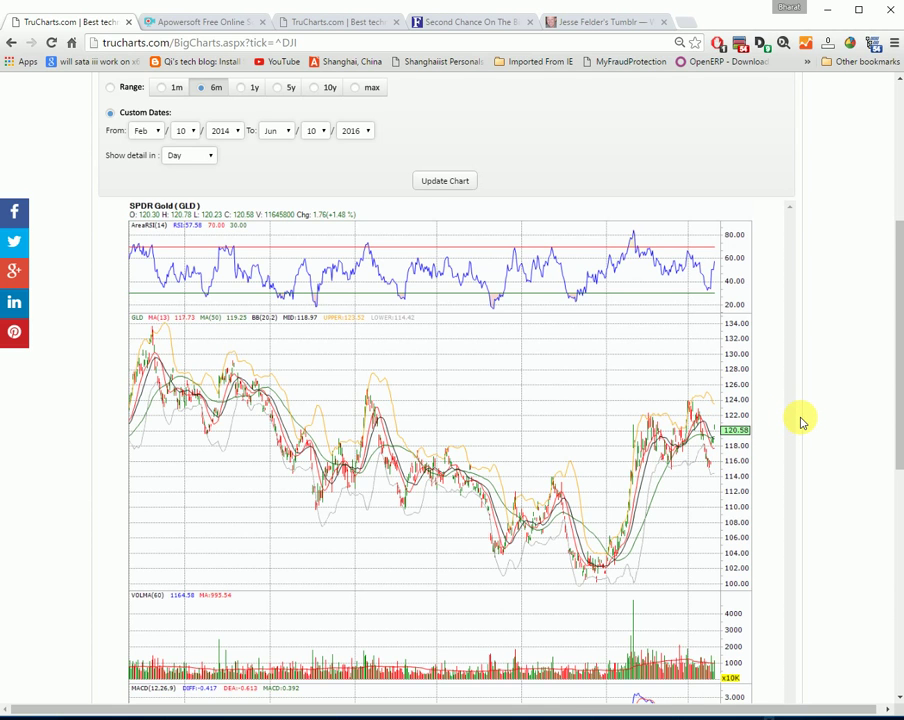
scroll(350, 198, "up", 1)
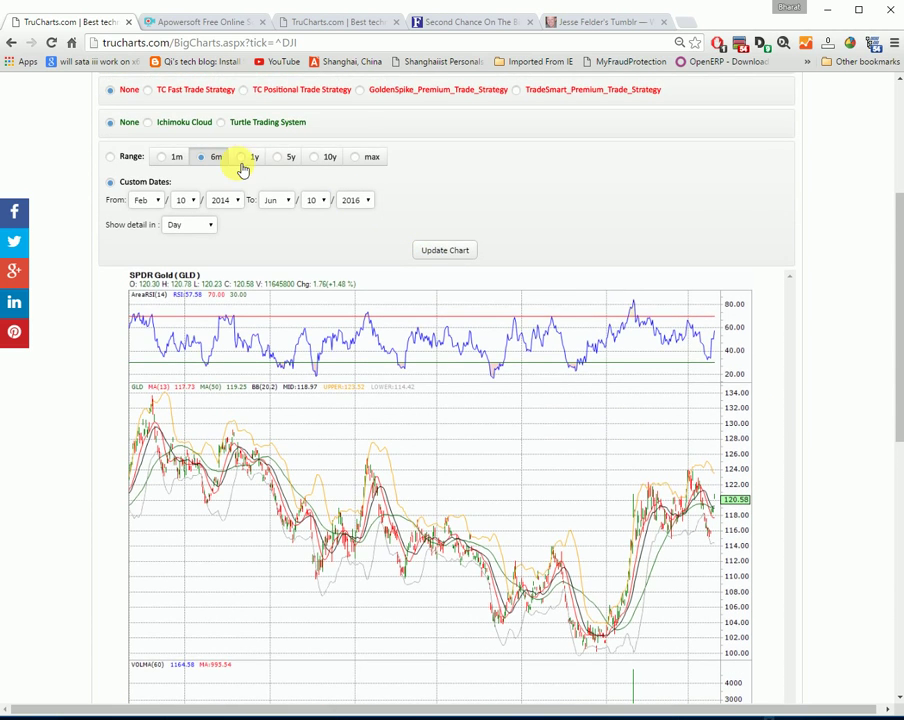
scroll(225, 158, "up", 1)
Load the Barrick Gold (ABX) chart and scroll through its price, volume, MACD and ATR panes
double_click(168, 92)
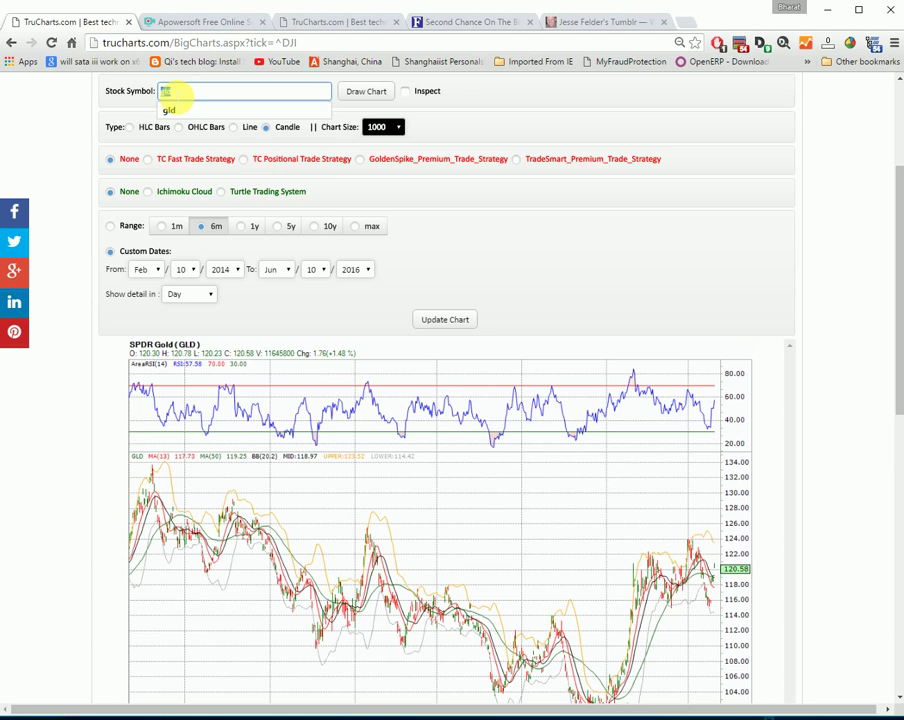
type("abx")
key("Return")
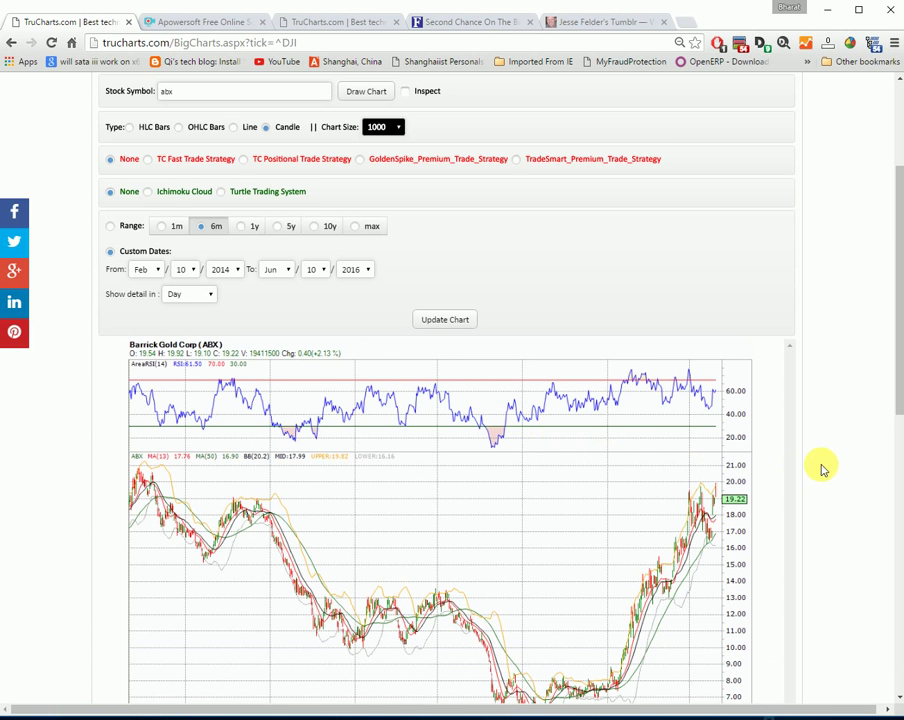
scroll(830, 467, "down", 1)
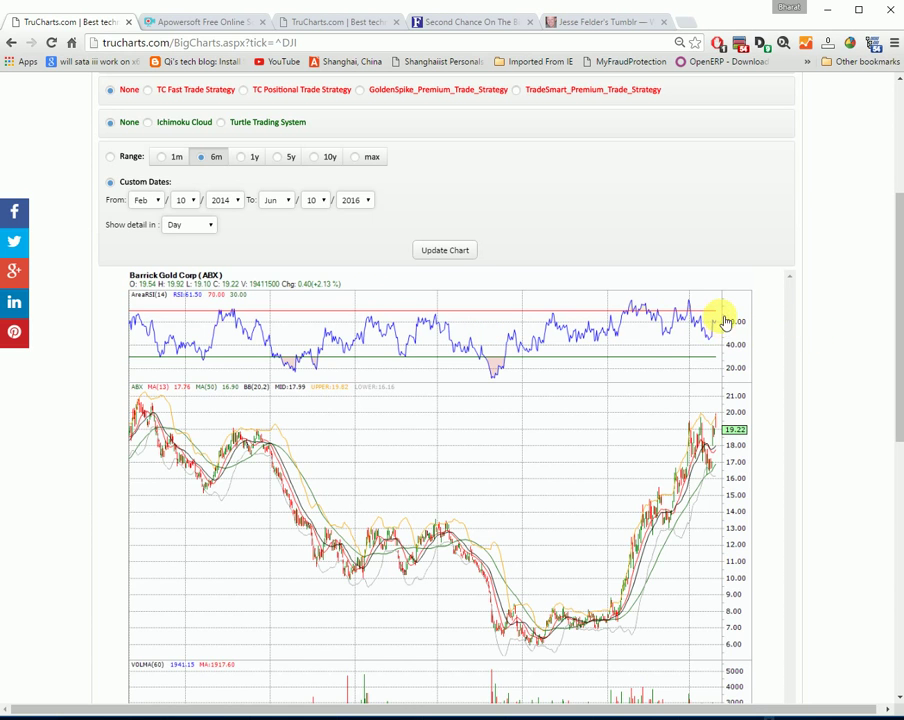
scroll(813, 377, "down", 1)
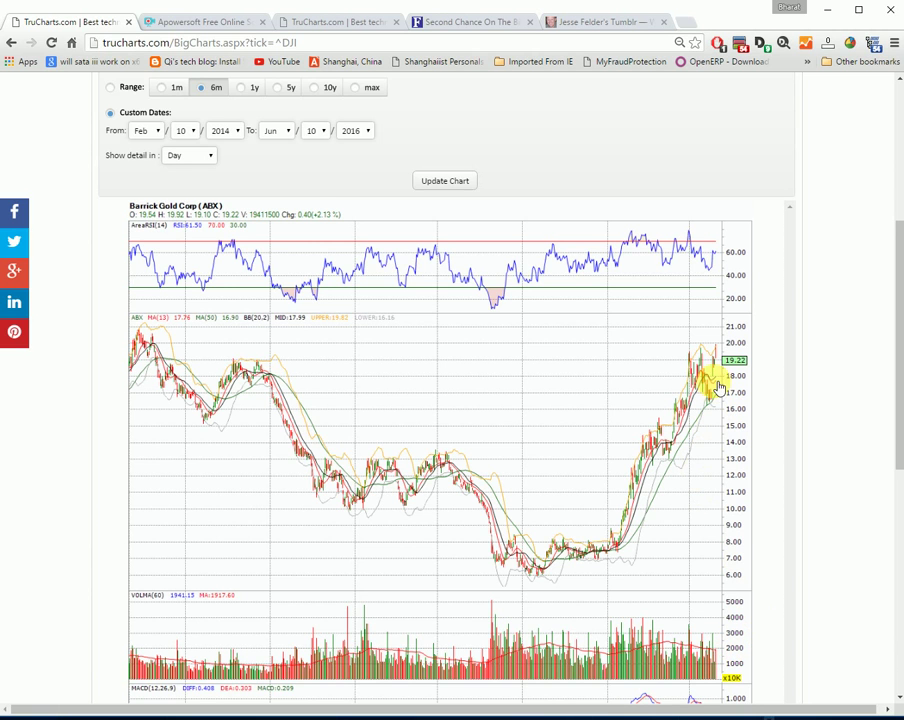
scroll(830, 432, "down", 3)
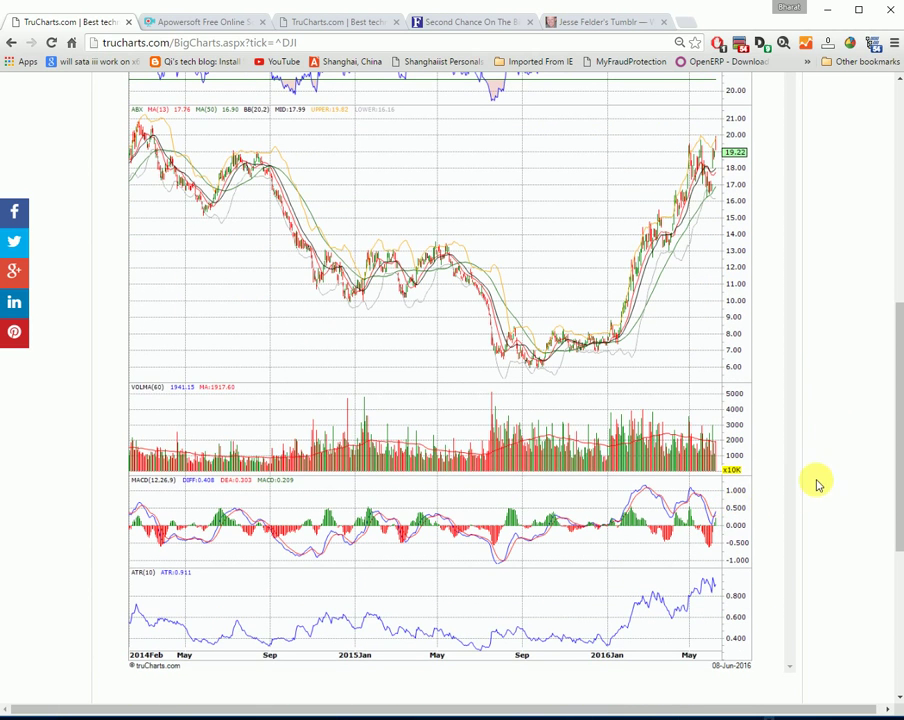
scroll(795, 476, "up", 3)
scroll(786, 480, "up", 2)
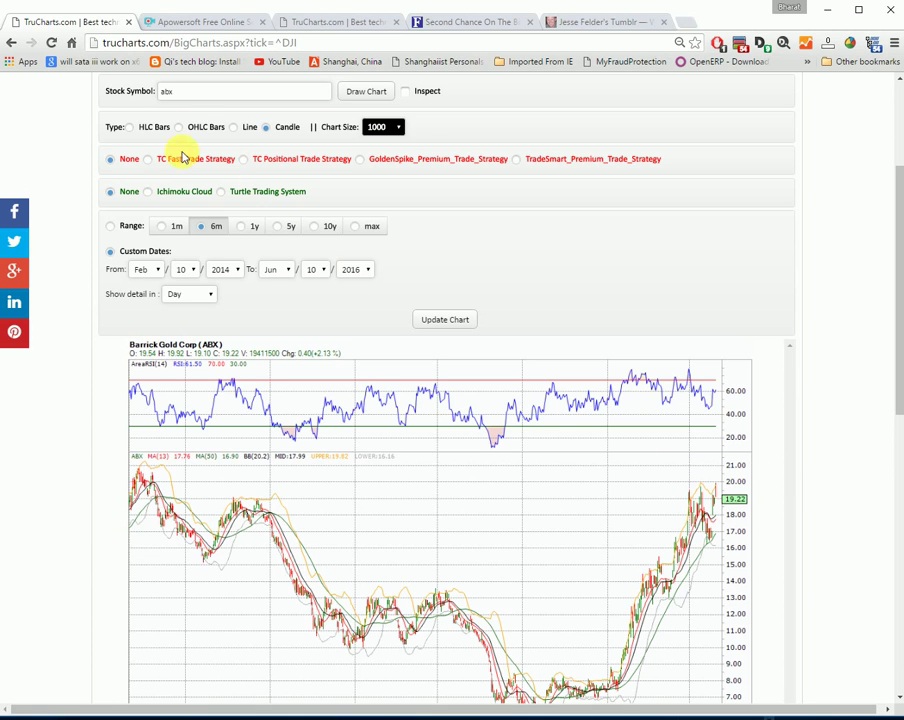
double_click(167, 91)
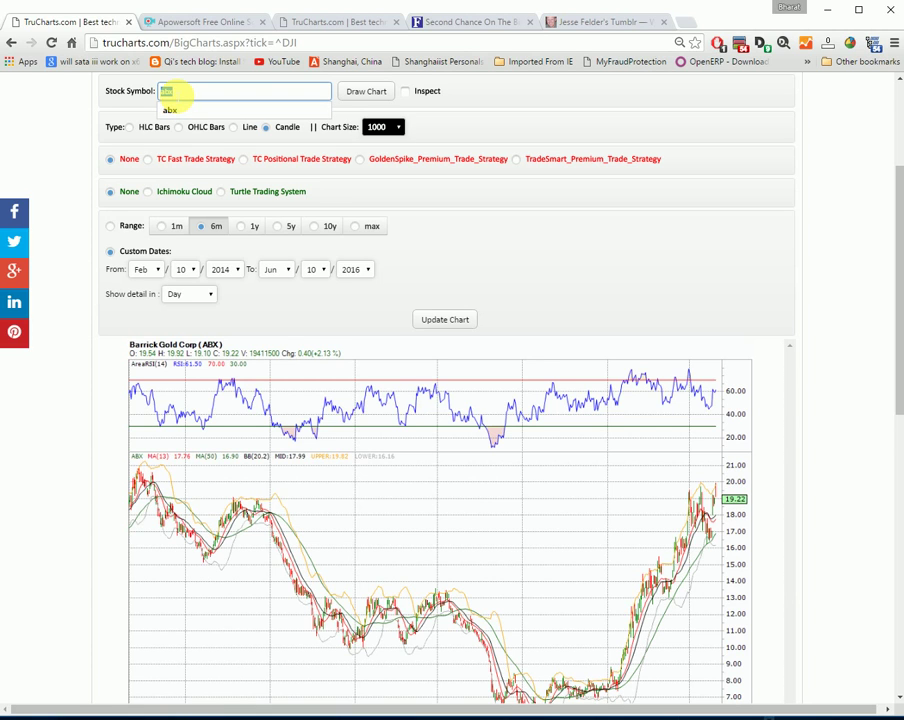
type("avgo")
key("Return")
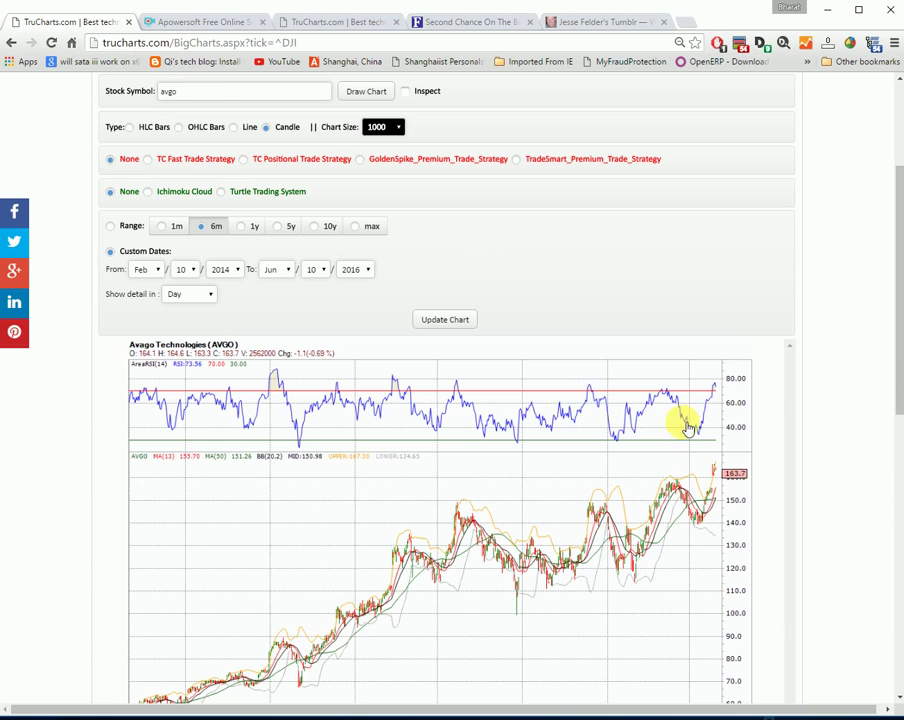
scroll(810, 414, "down", 1)
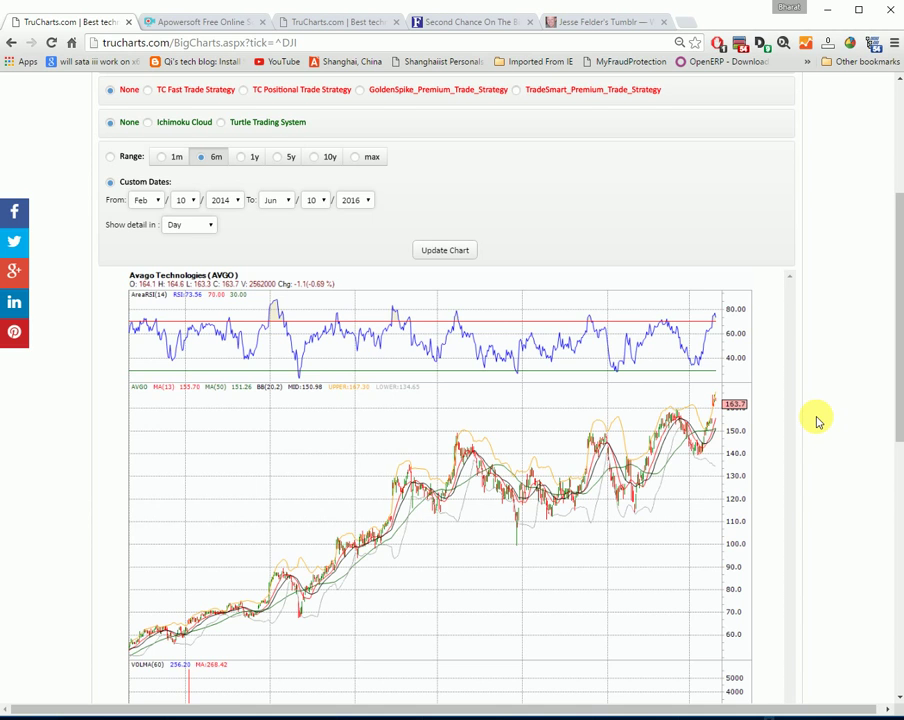
scroll(812, 420, "up", 3)
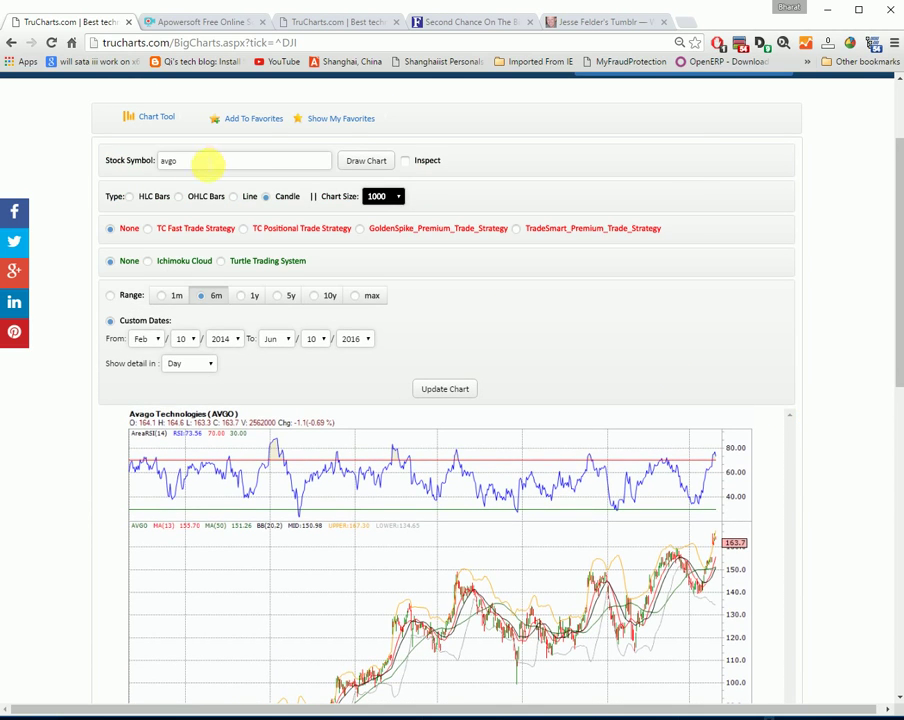
Enter lulu as the symbol, accept the suggestion, and draw the Lululemon (LULU) chart
double_click(183, 166)
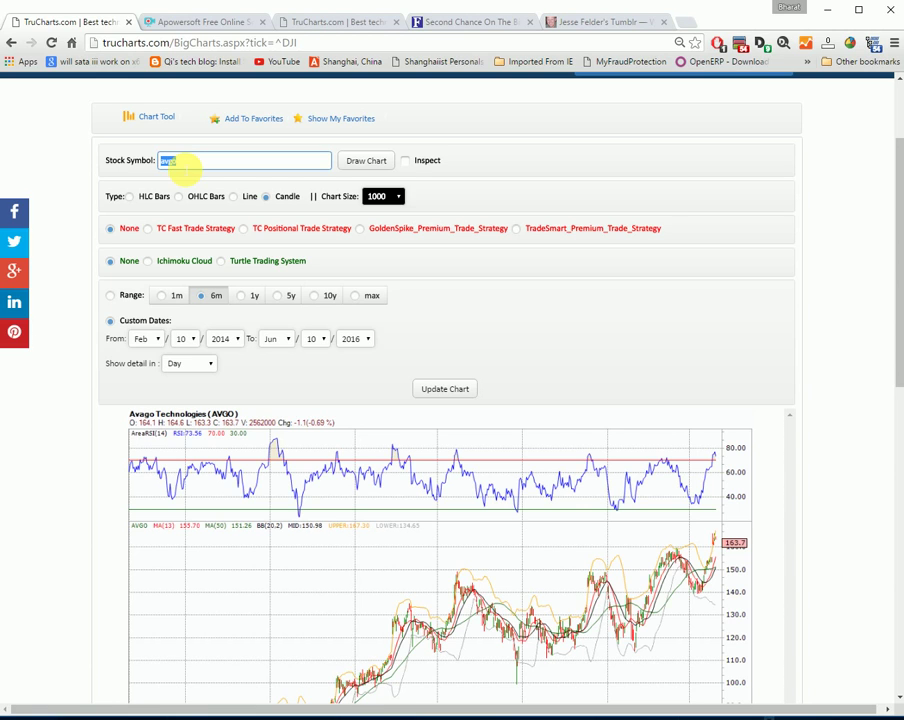
type("lulu")
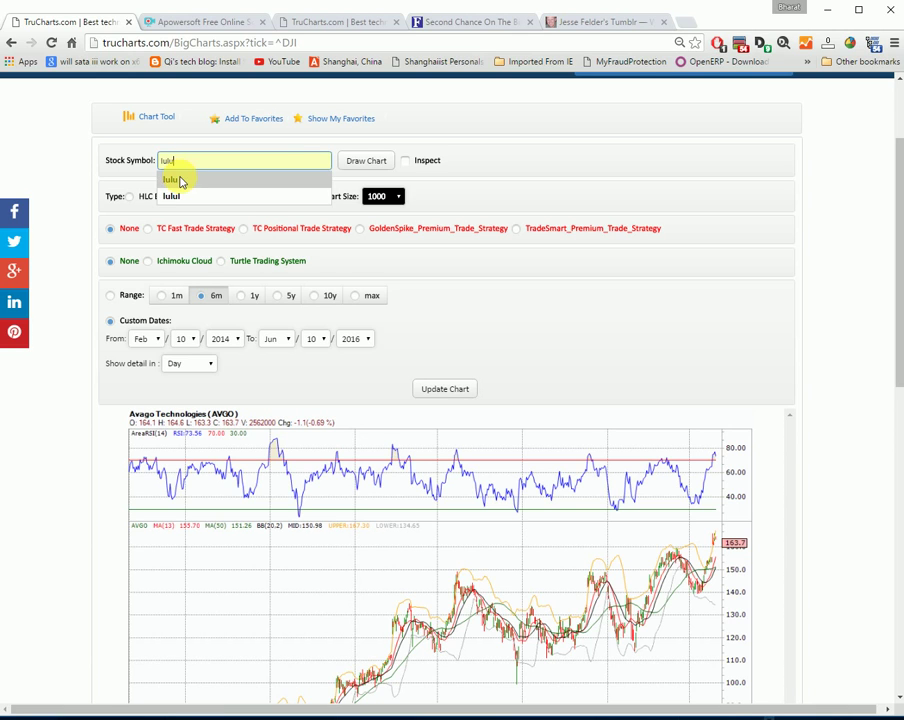
left_click(181, 181)
left_click(356, 166)
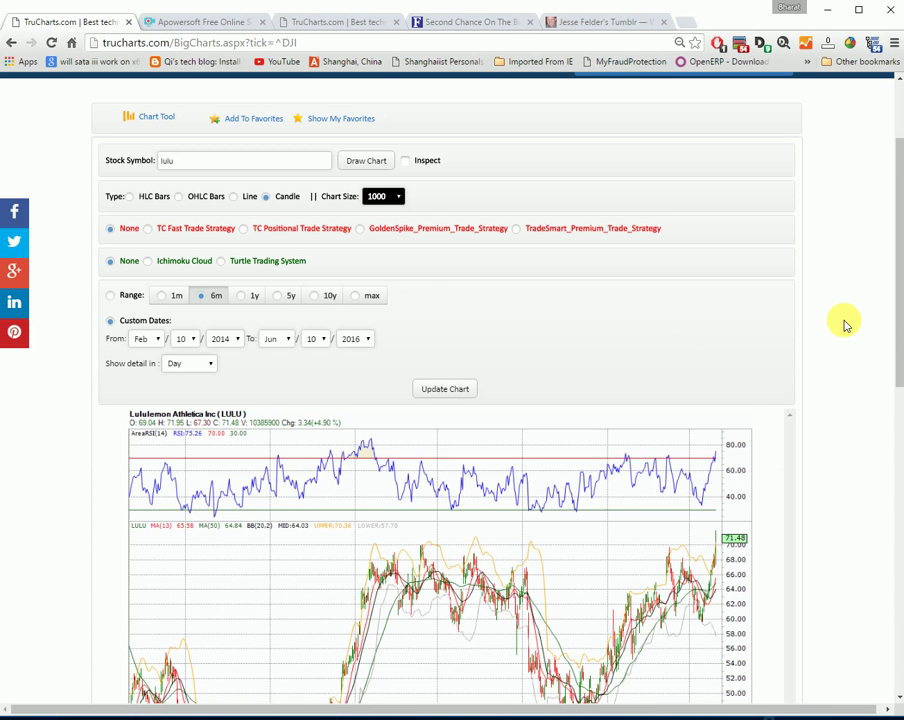
scroll(843, 325, "down", 3)
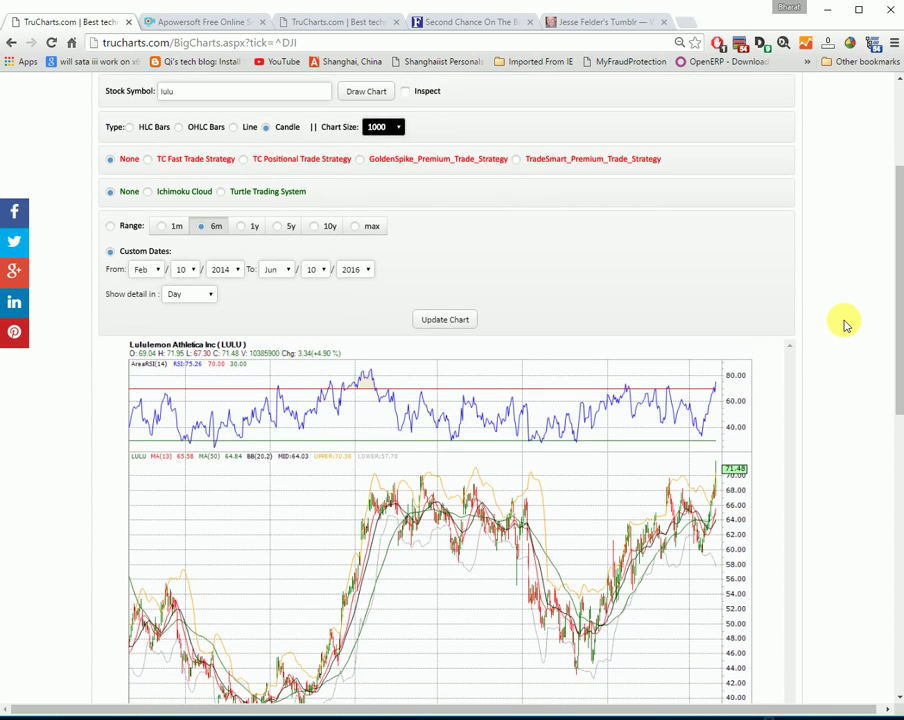
scroll(843, 325, "down", 1)
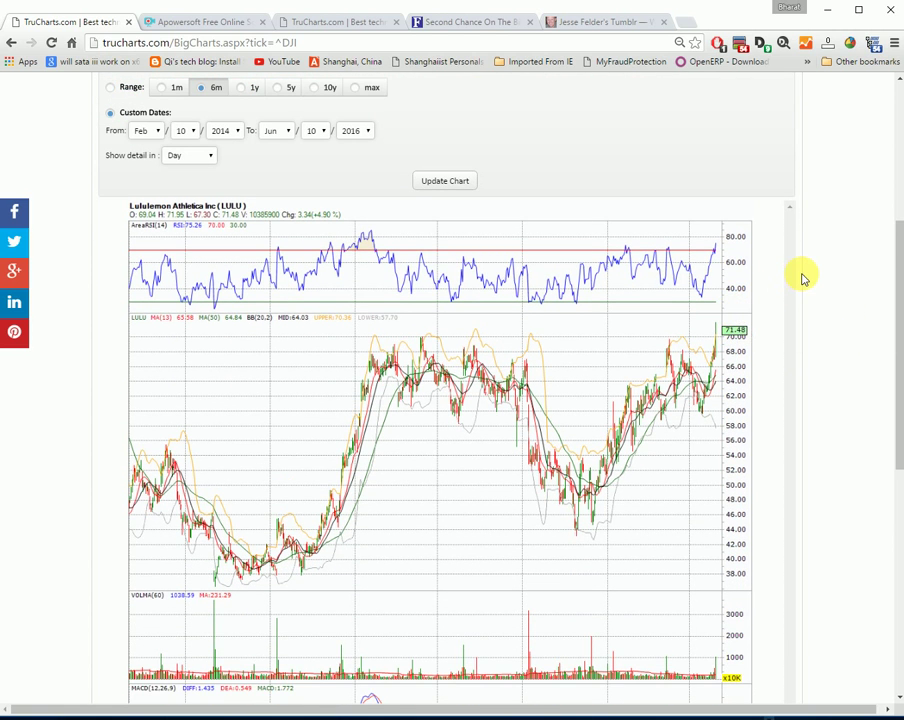
scroll(800, 276, "down", 1)
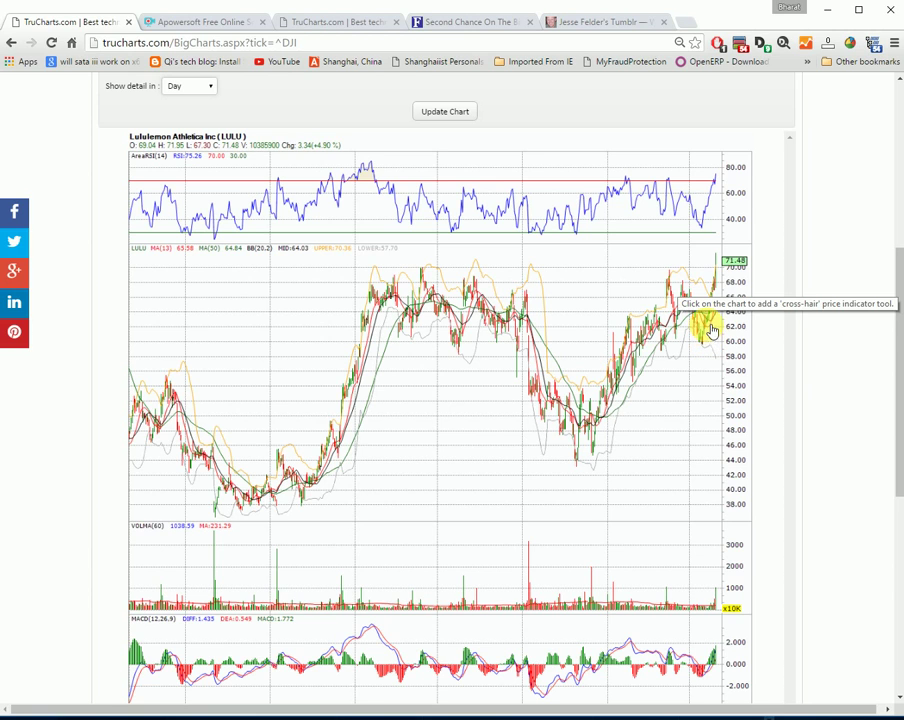
left_click(719, 327)
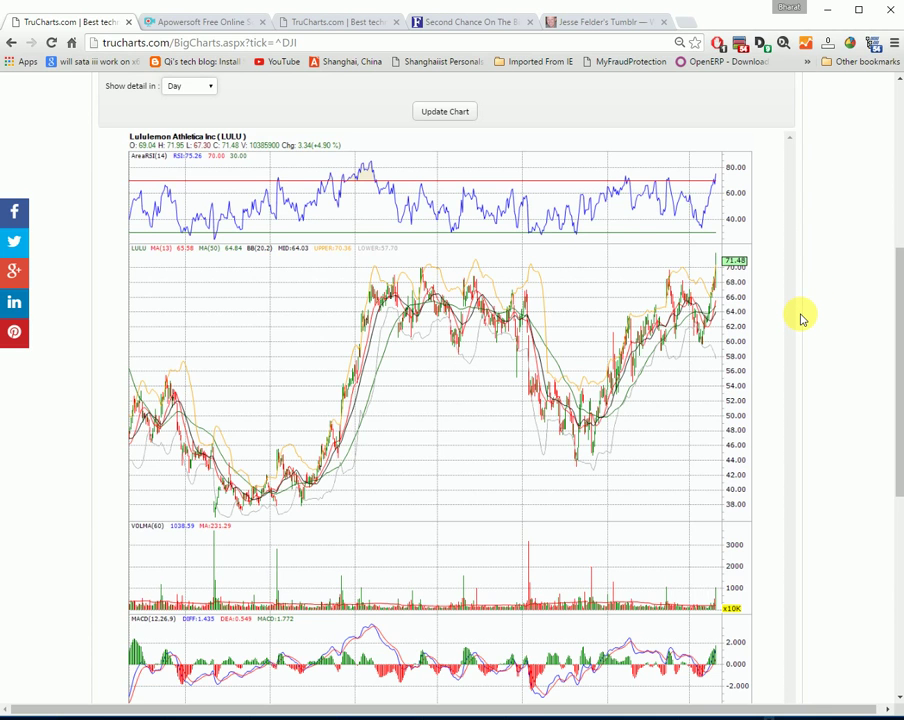
scroll(801, 318, "up", 3)
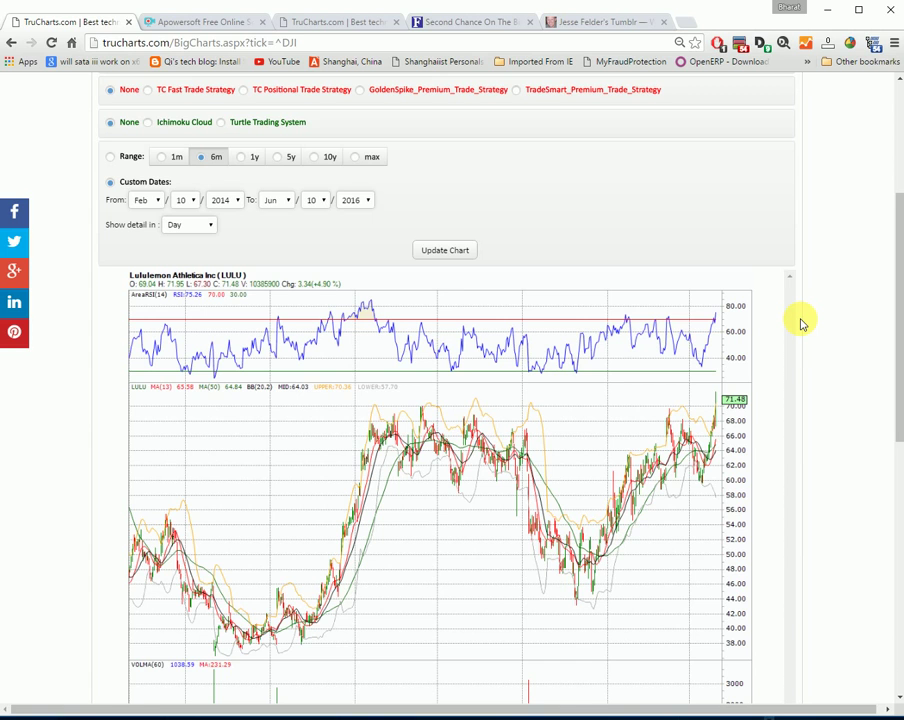
scroll(801, 323, "up", 1)
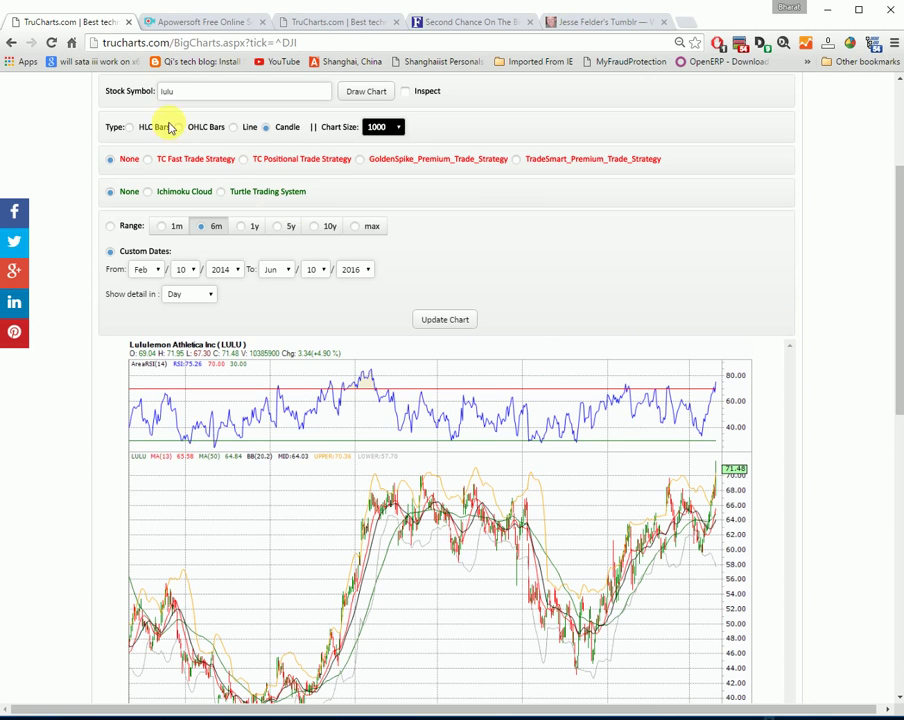
Load the SPDR Dow 30 ETF (DIA) chart and scroll through its RSI and MACD panels
double_click(186, 93)
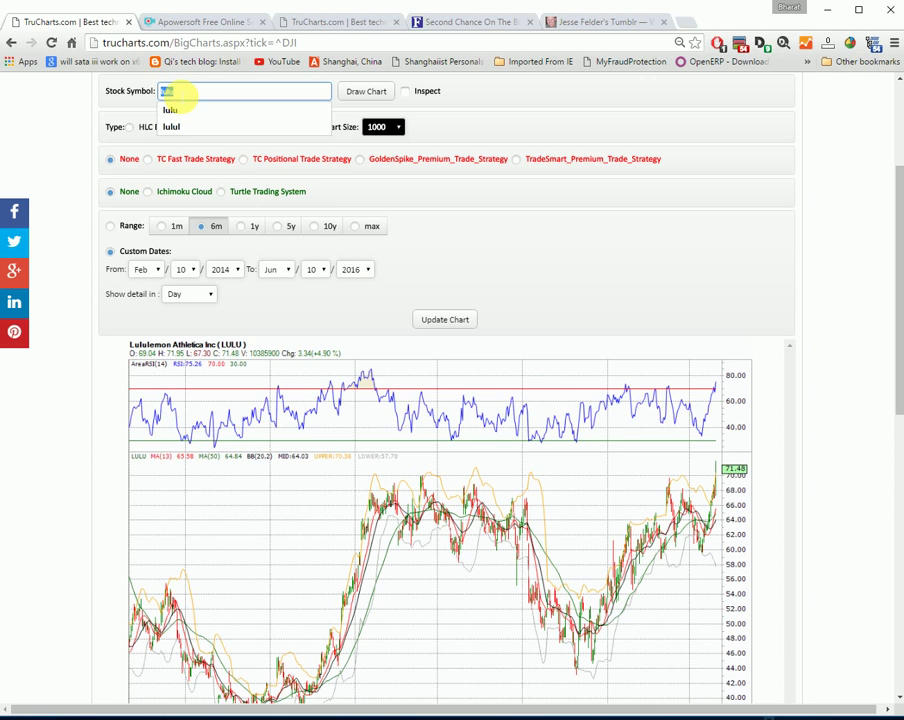
type("dji")
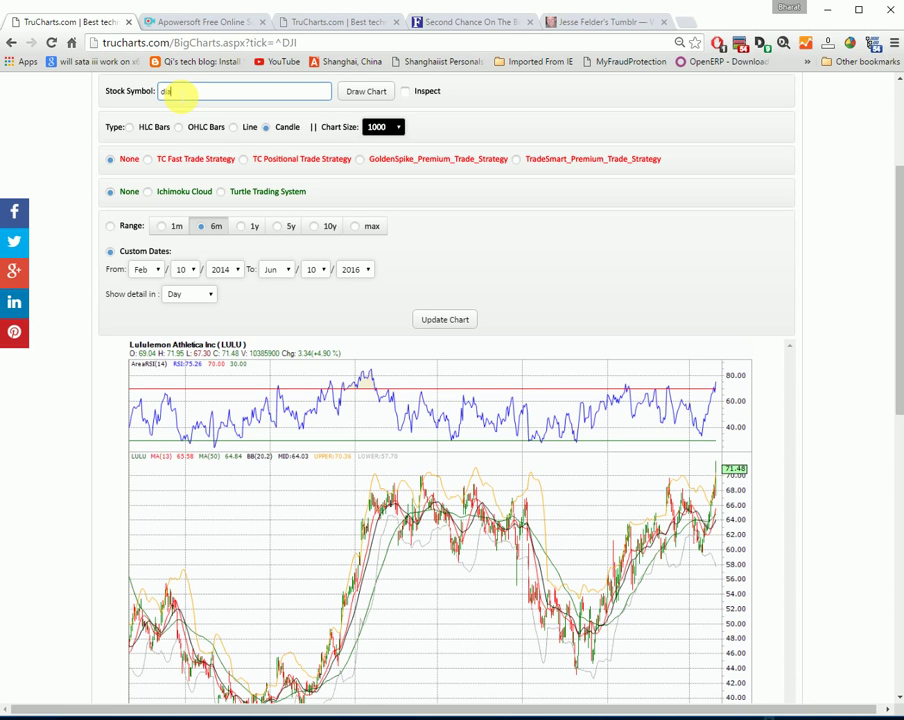
key("Return")
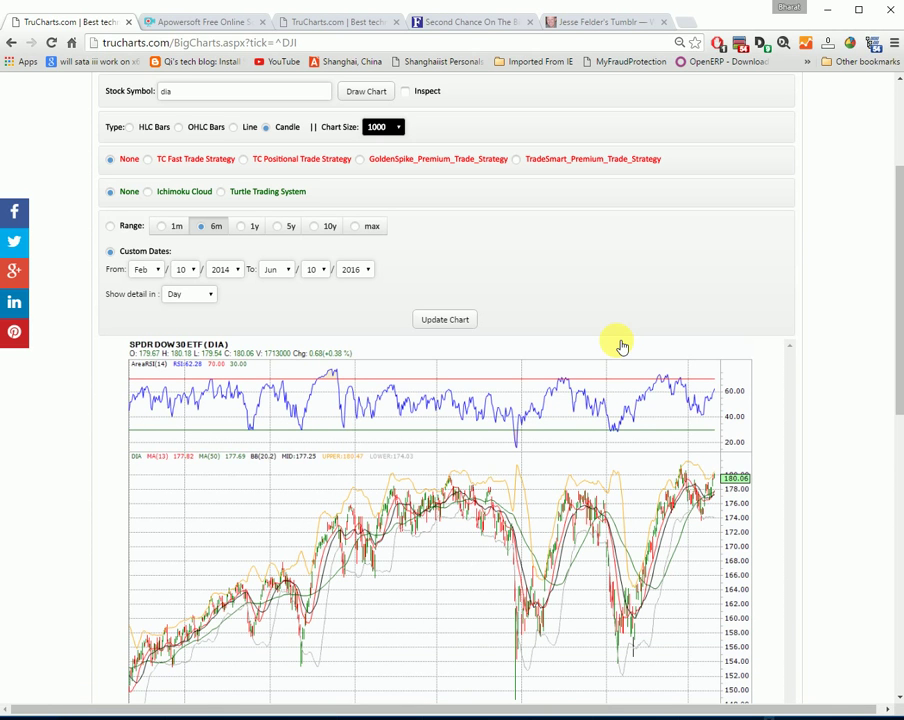
scroll(618, 344, "down", 2)
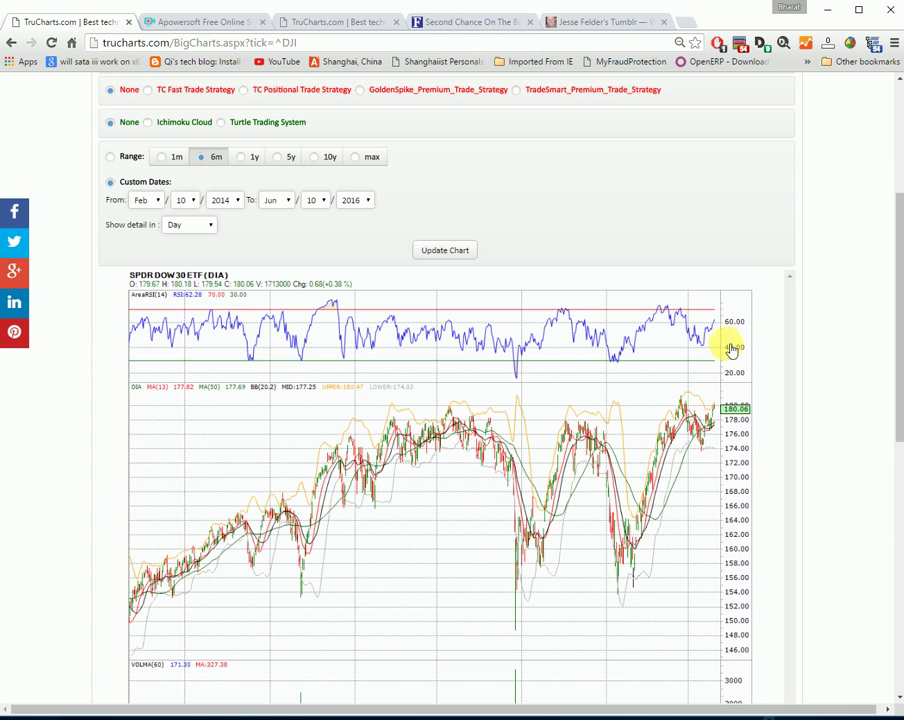
scroll(812, 386, "down", 2)
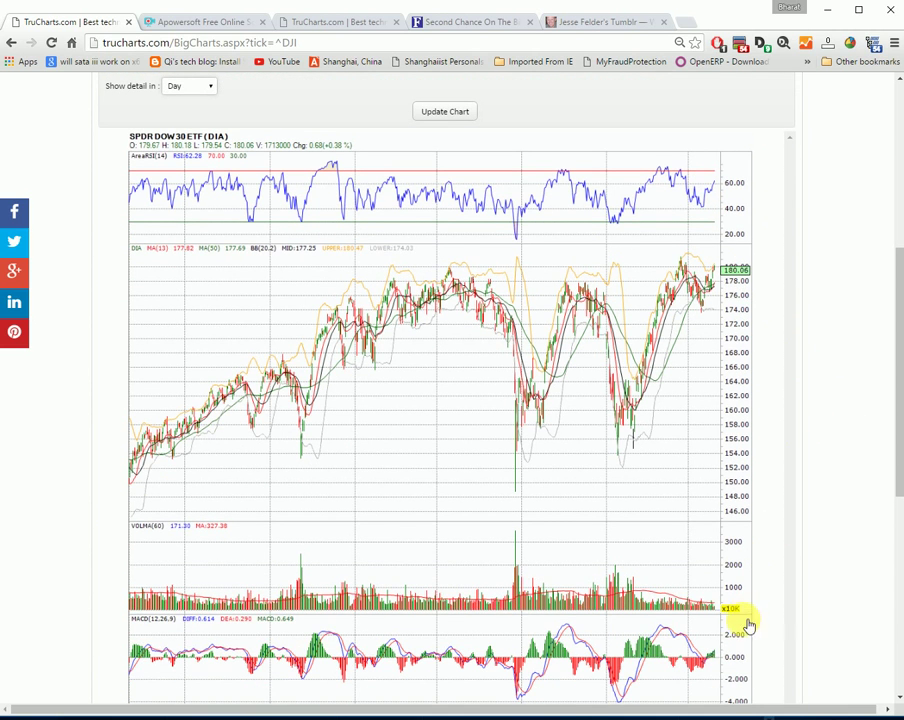
scroll(690, 376, "up", 1)
scroll(672, 372, "up", 3)
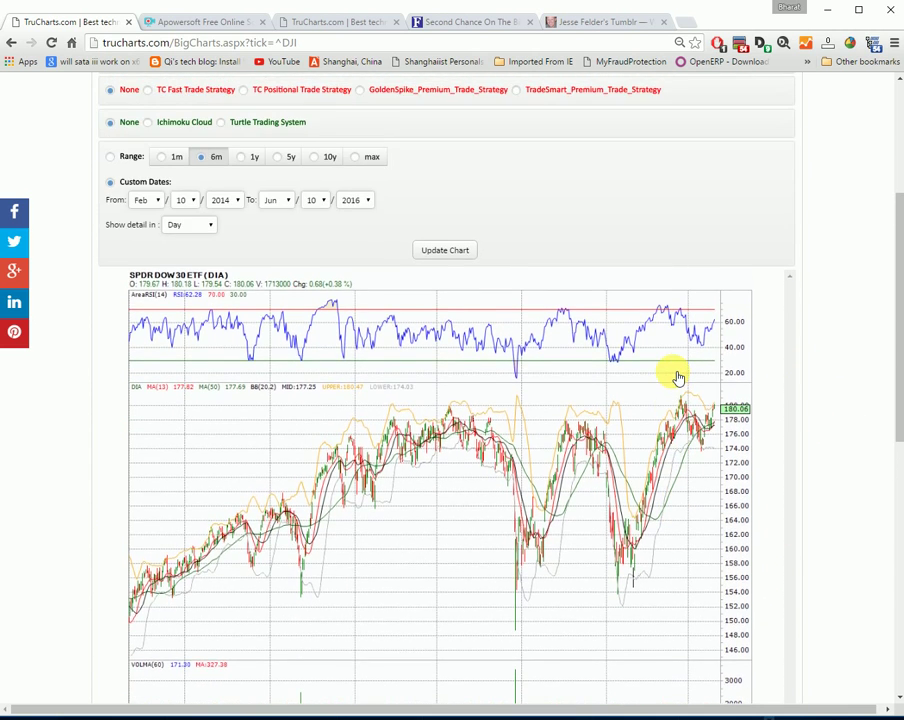
double_click(175, 168)
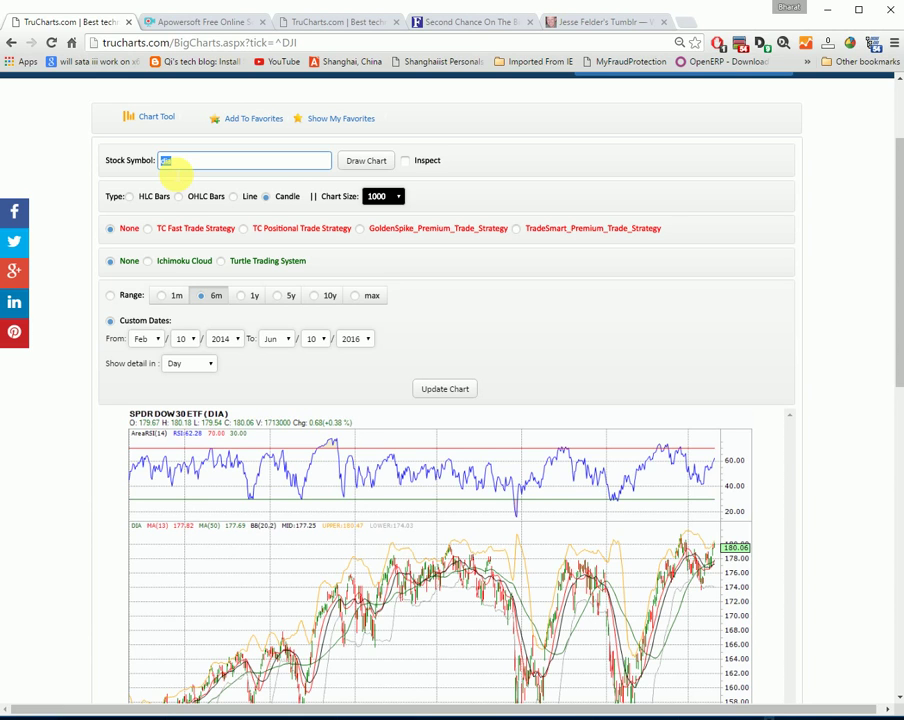
Chart Caterpillar (CAT), completing the symbol from ca to cat, and scroll through its panels
type("ca")
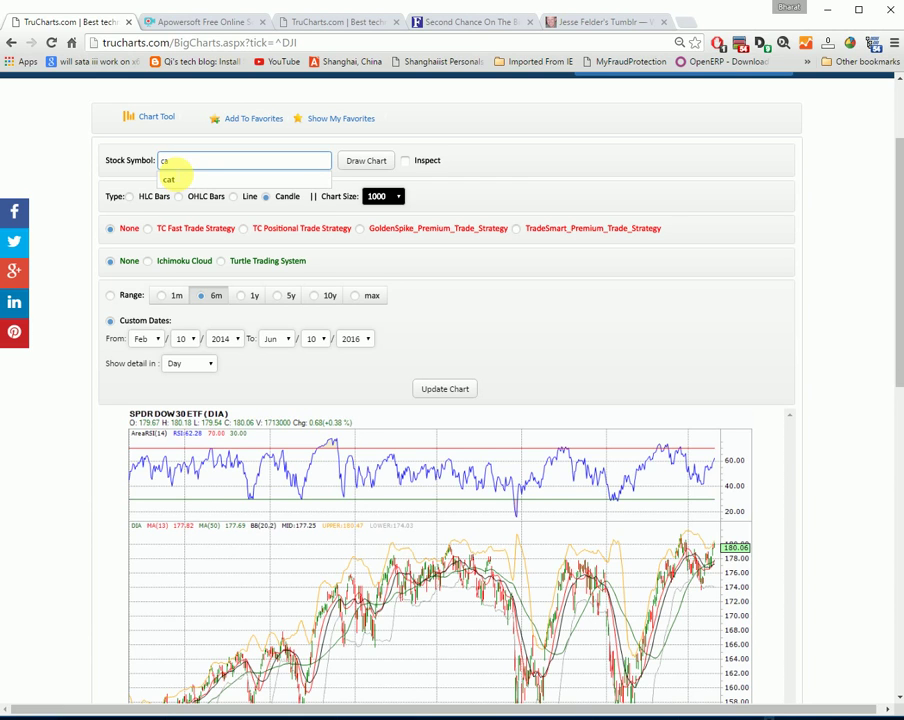
key("Return")
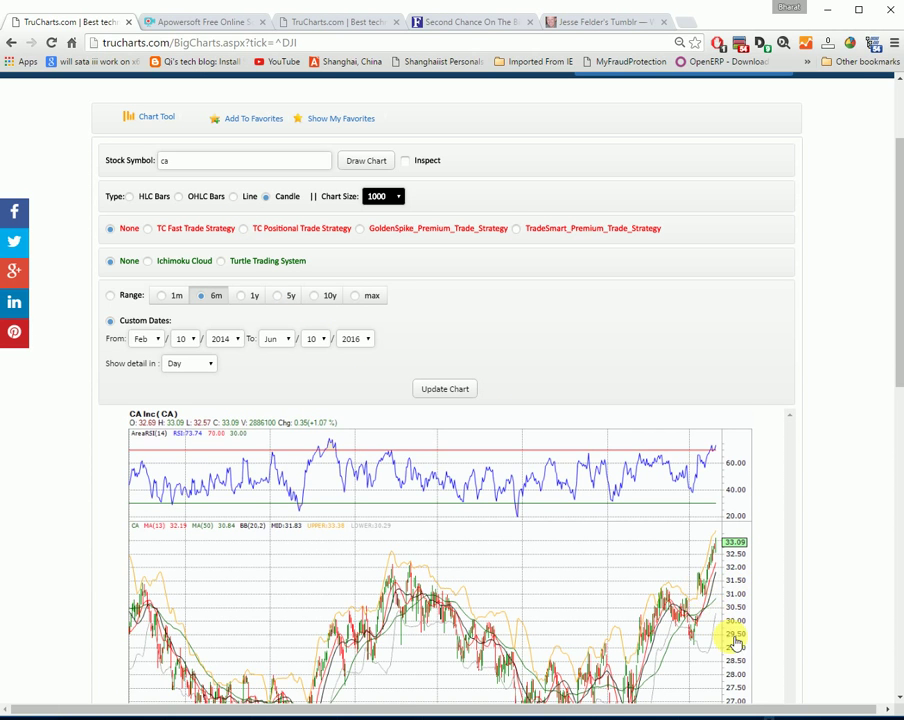
left_click(181, 161)
type("t")
key("Return")
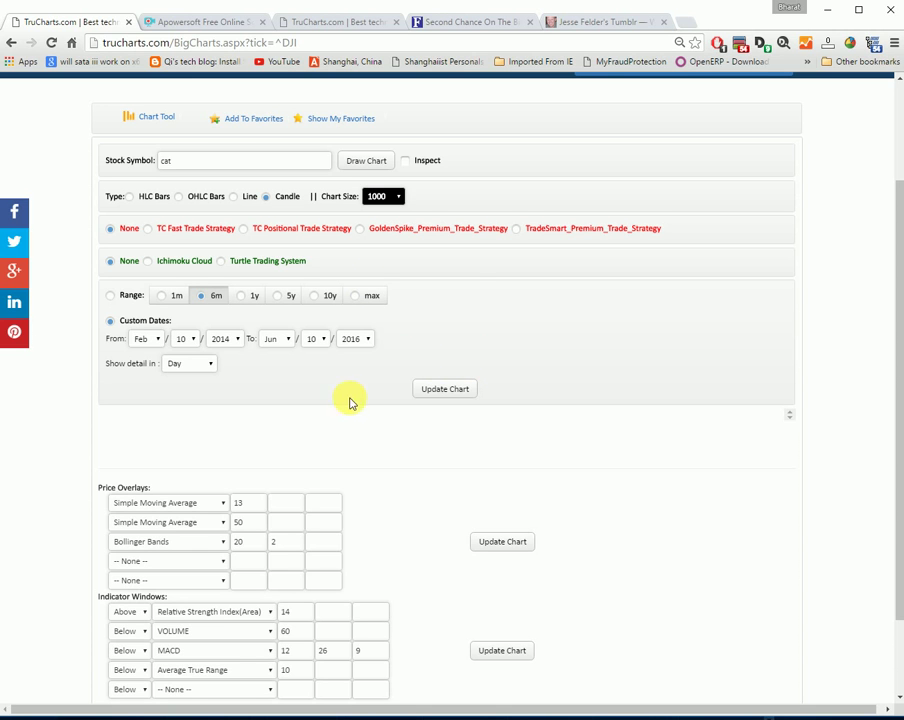
scroll(412, 456, "down", 1)
scroll(420, 464, "down", 1)
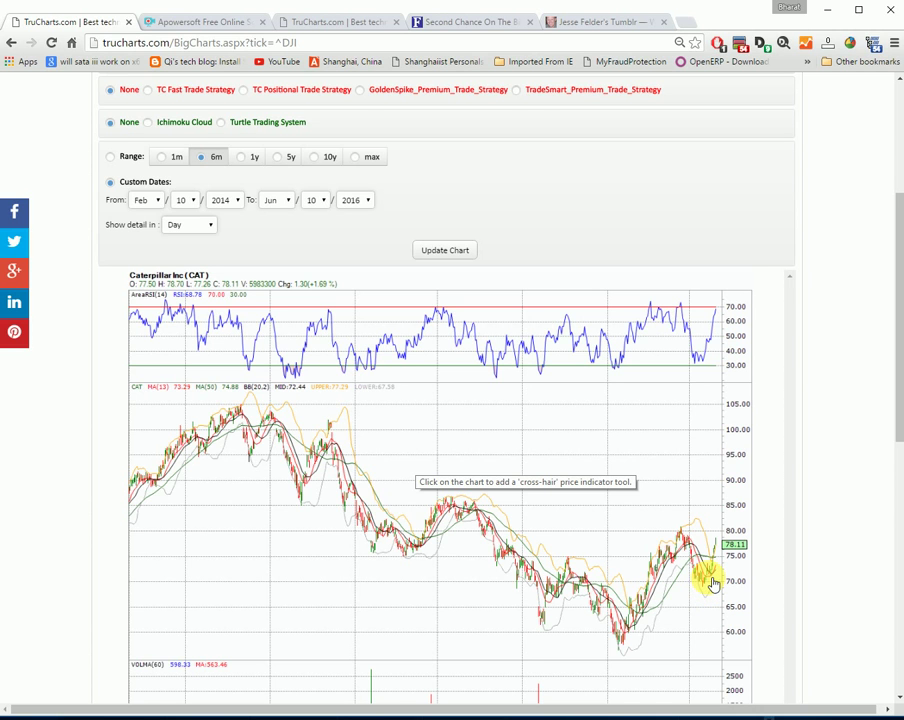
scroll(708, 560, "down", 2)
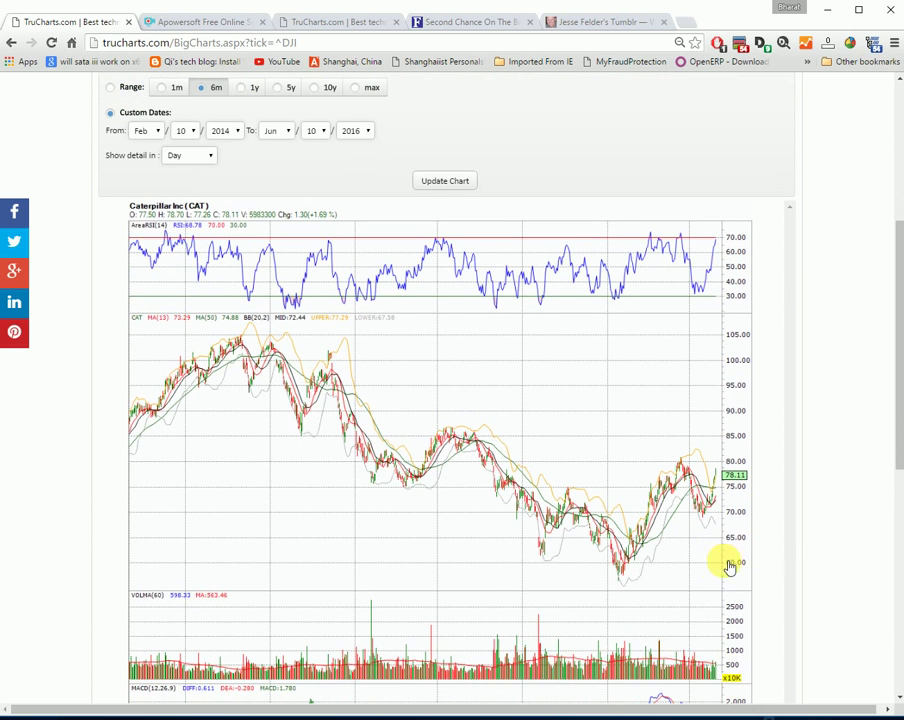
scroll(728, 648, "down", 2)
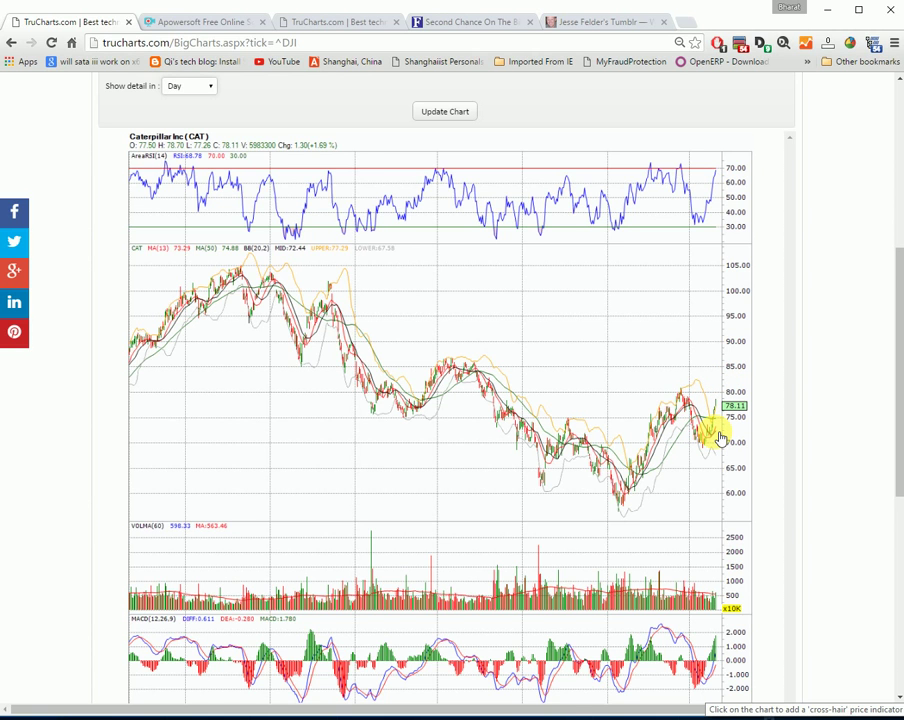
scroll(690, 428, "up", 1)
scroll(220, 210, "up", 2)
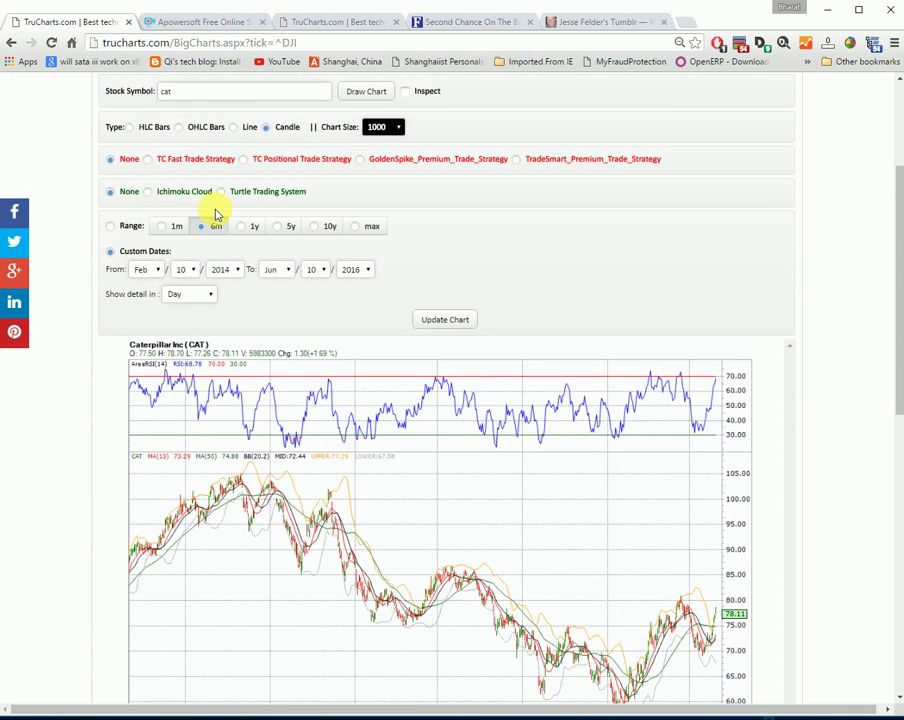
scroll(215, 215, "up", 1)
double_click(167, 161)
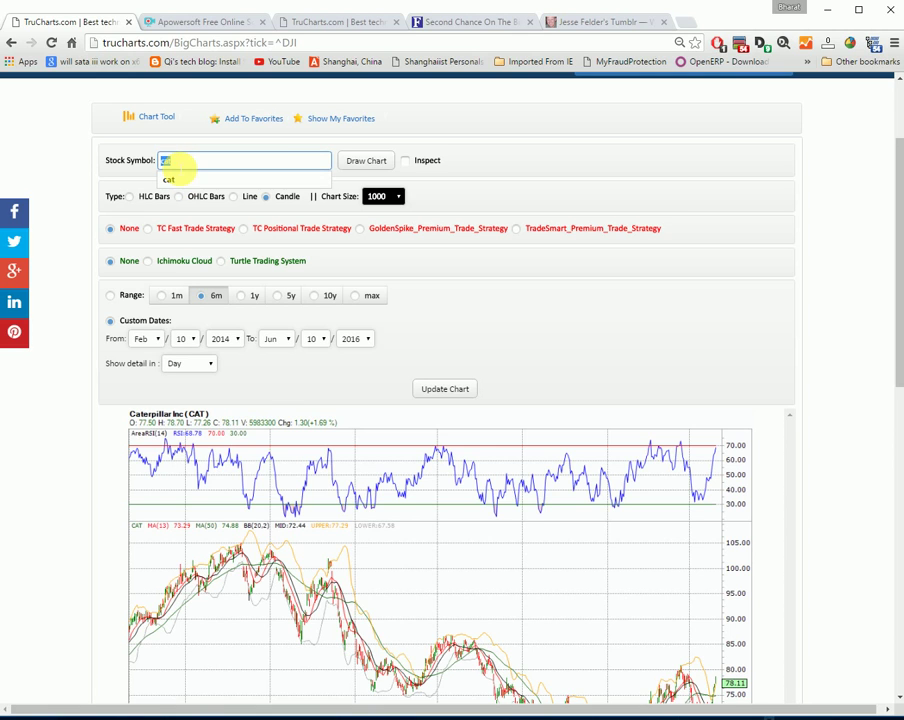
type("de")
key("Return")
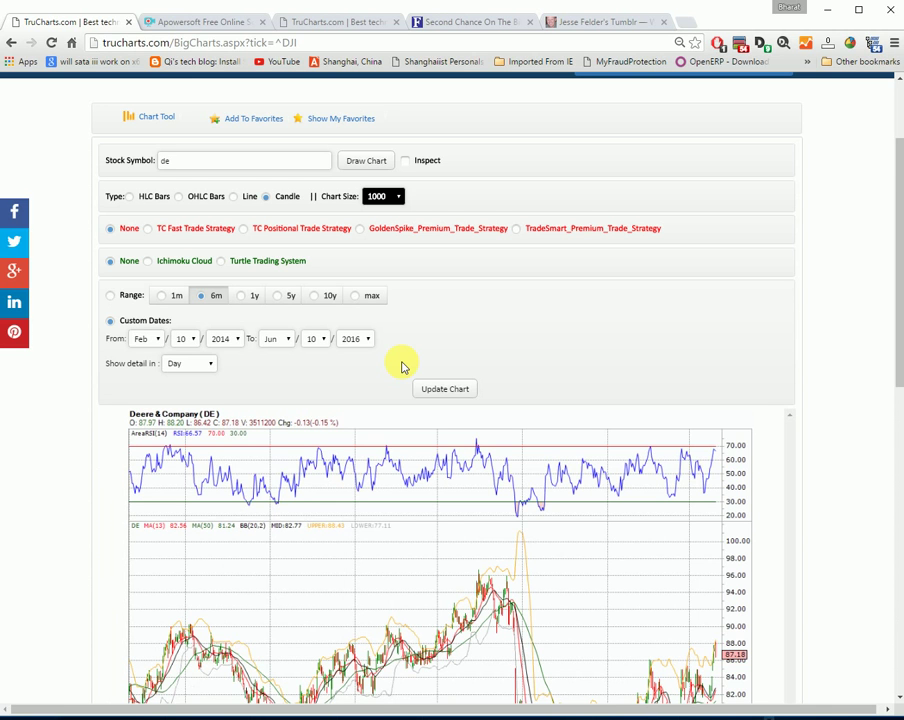
scroll(401, 367, "down", 2)
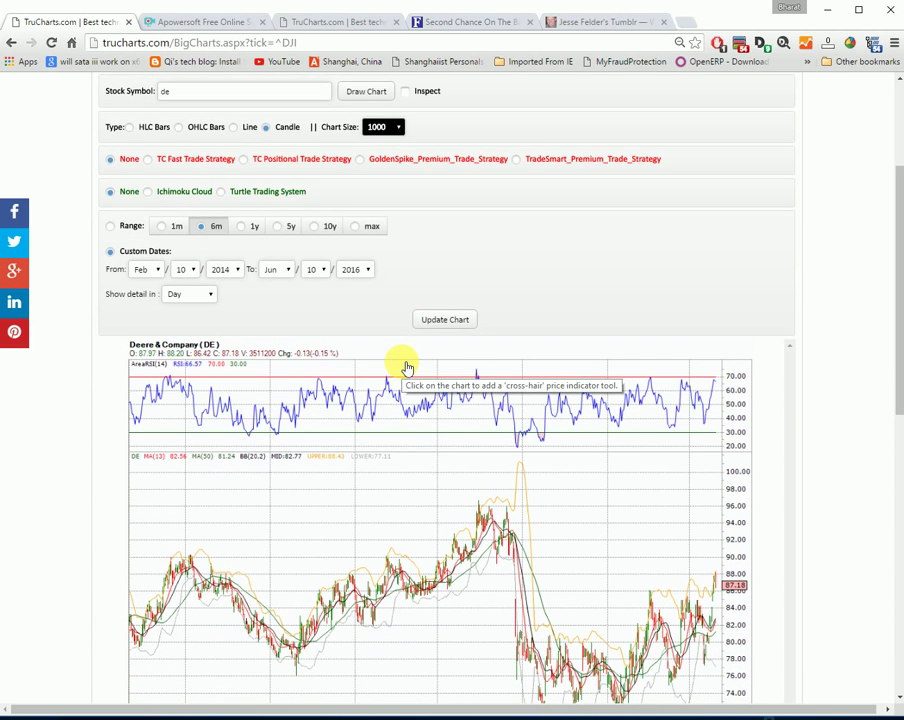
scroll(405, 367, "down", 1)
scroll(405, 367, "down", 1)
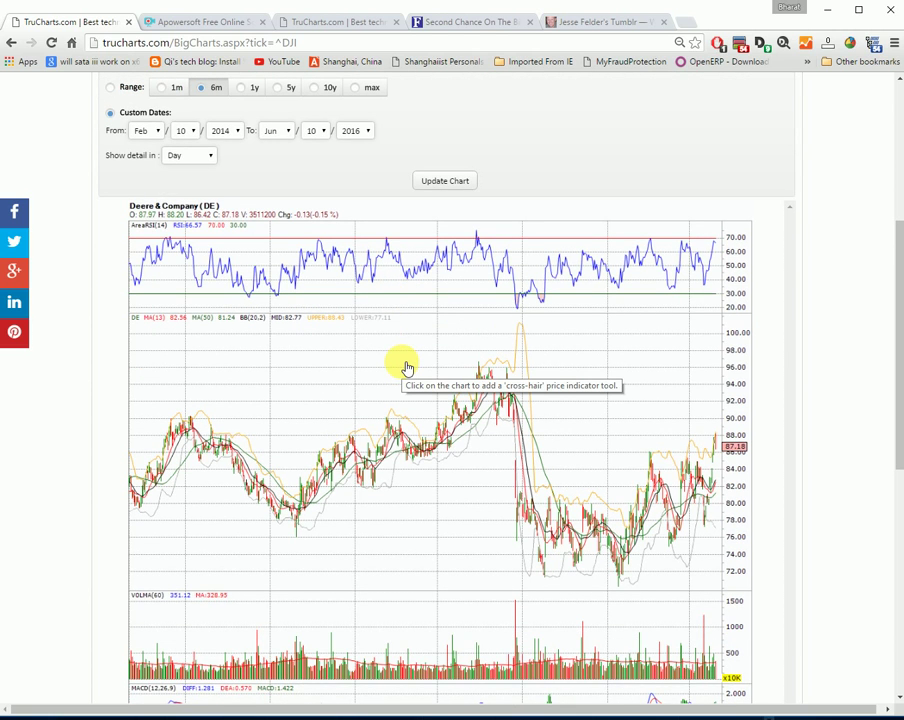
scroll(407, 368, "down", 1)
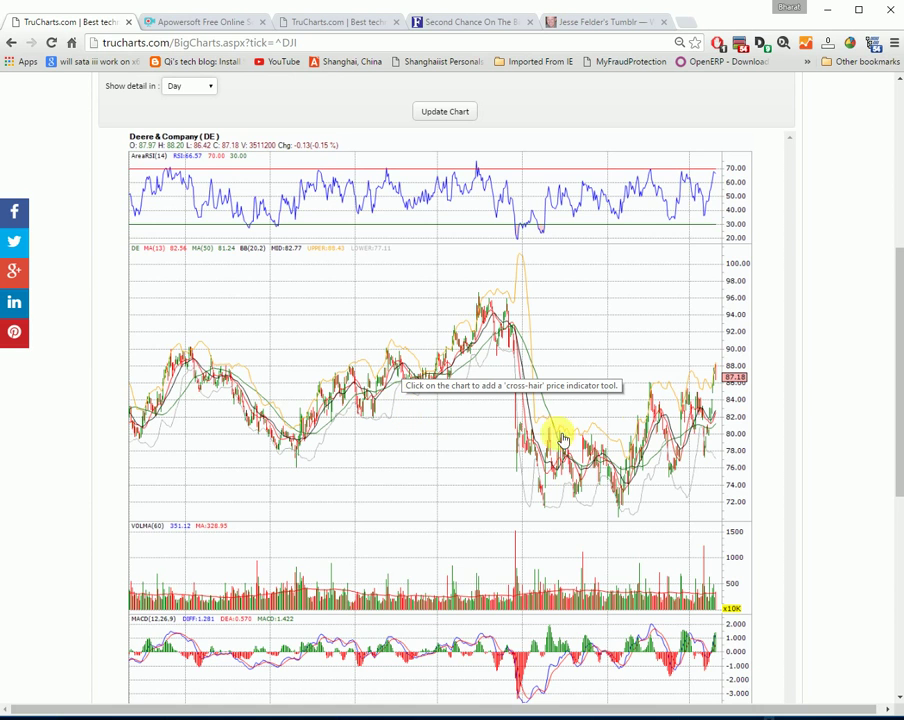
scroll(816, 368, "down", 1)
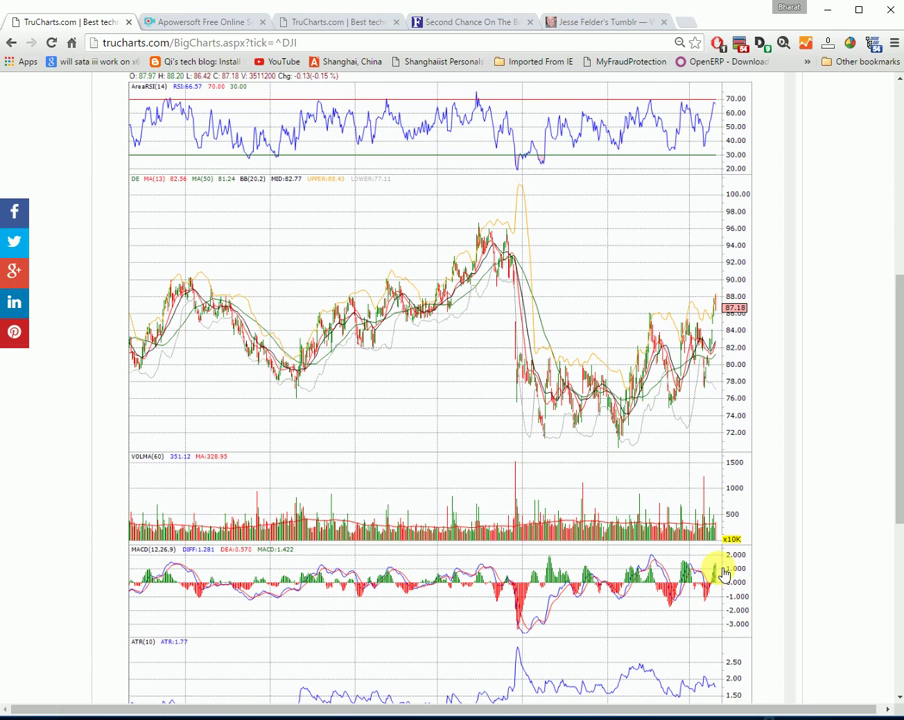
scroll(810, 524, "up", 1)
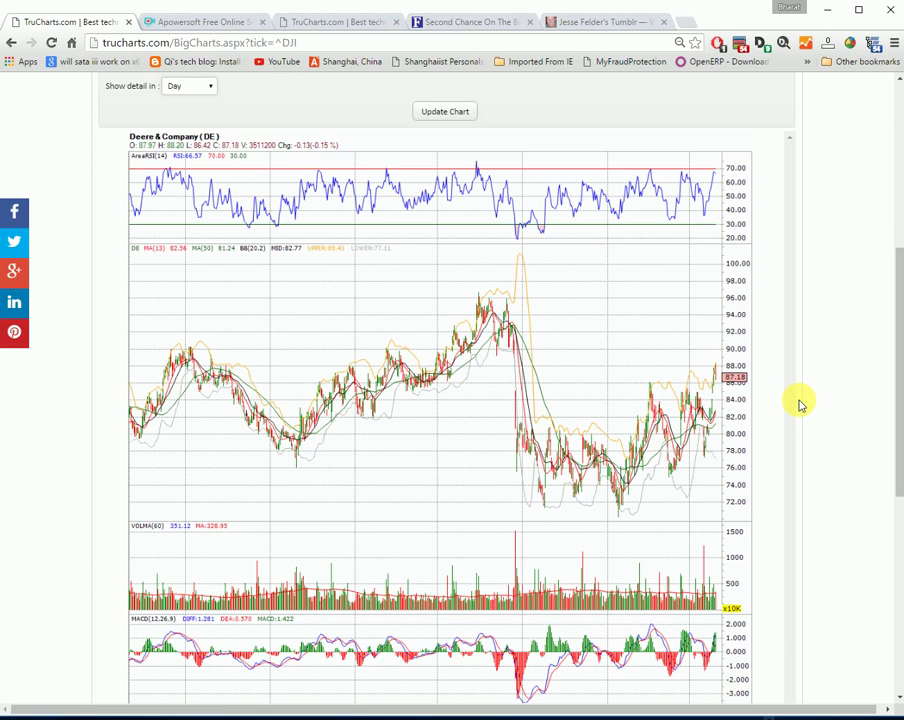
scroll(800, 404, "up", 3)
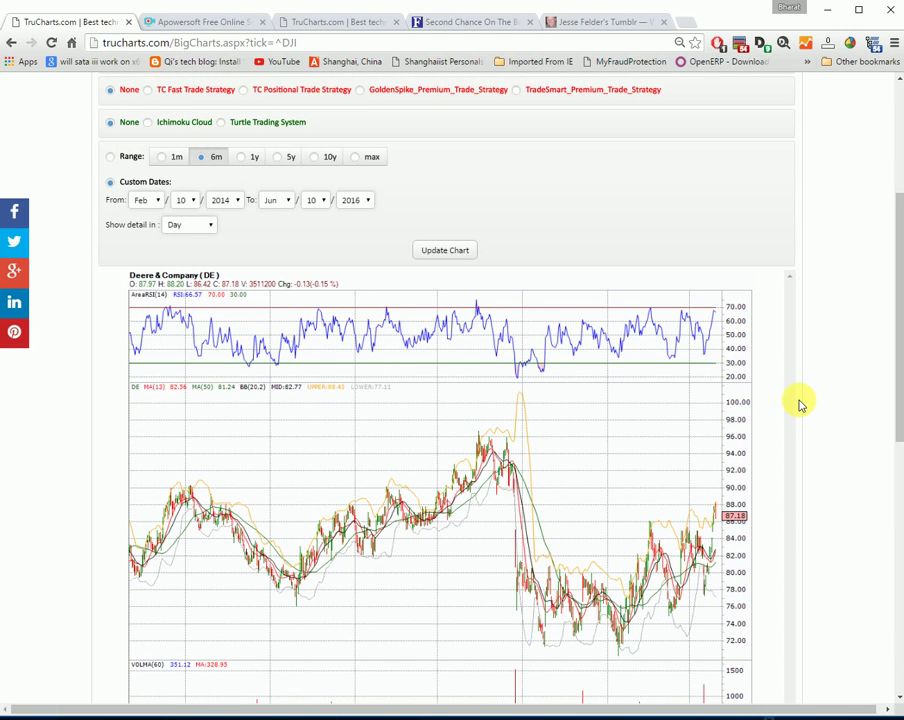
scroll(800, 404, "up", 3)
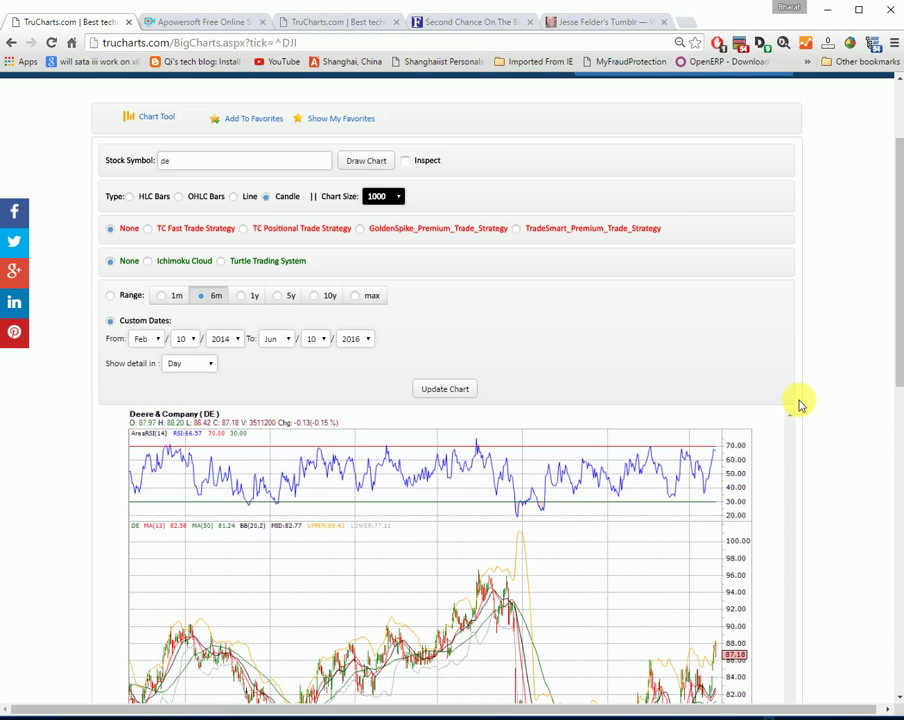
scroll(800, 404, "up", 2)
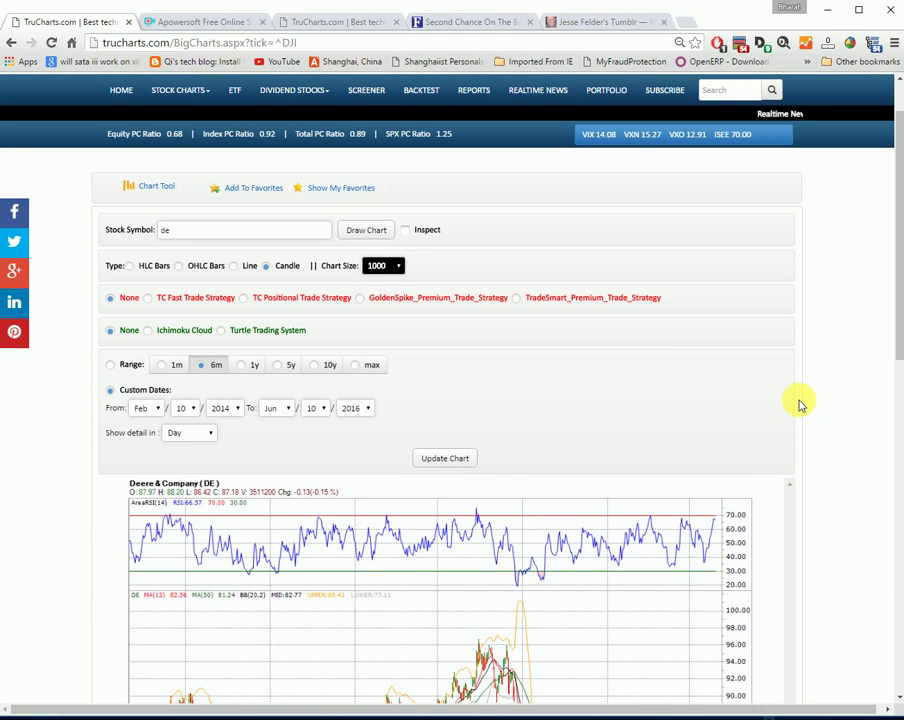
scroll(795, 402, "up", 2)
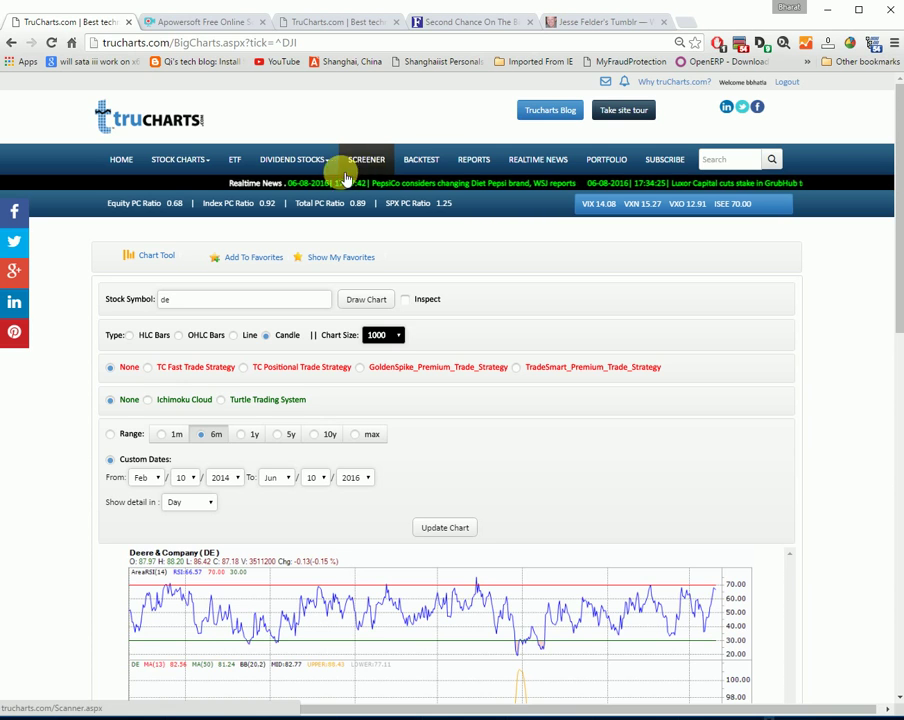
On the SPY chart tab, set the start date to Dec 10, 2015 and redraw the chart
left_click(346, 24)
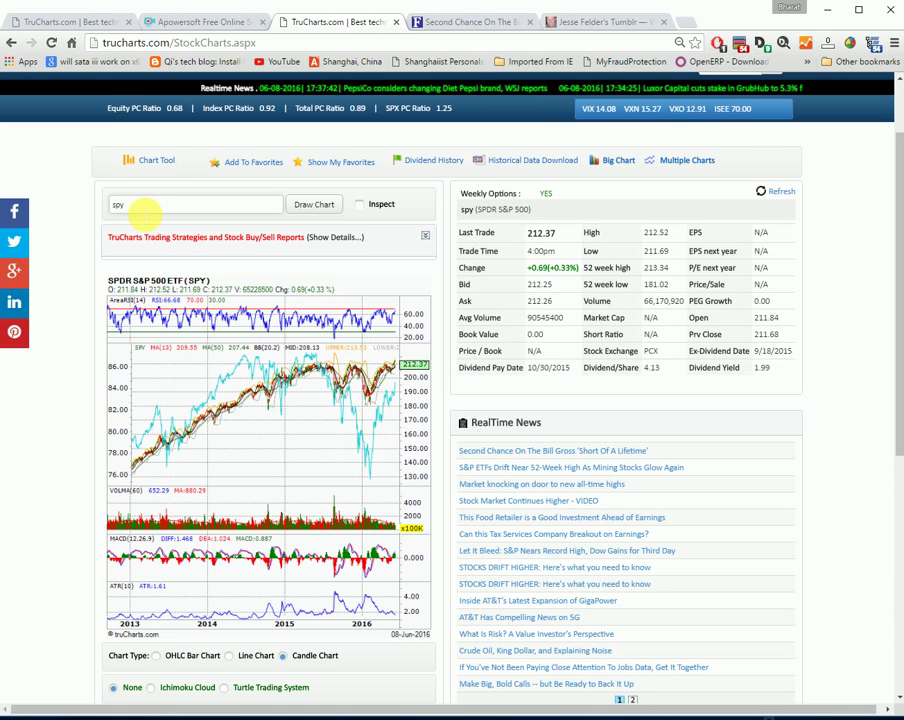
double_click(144, 206)
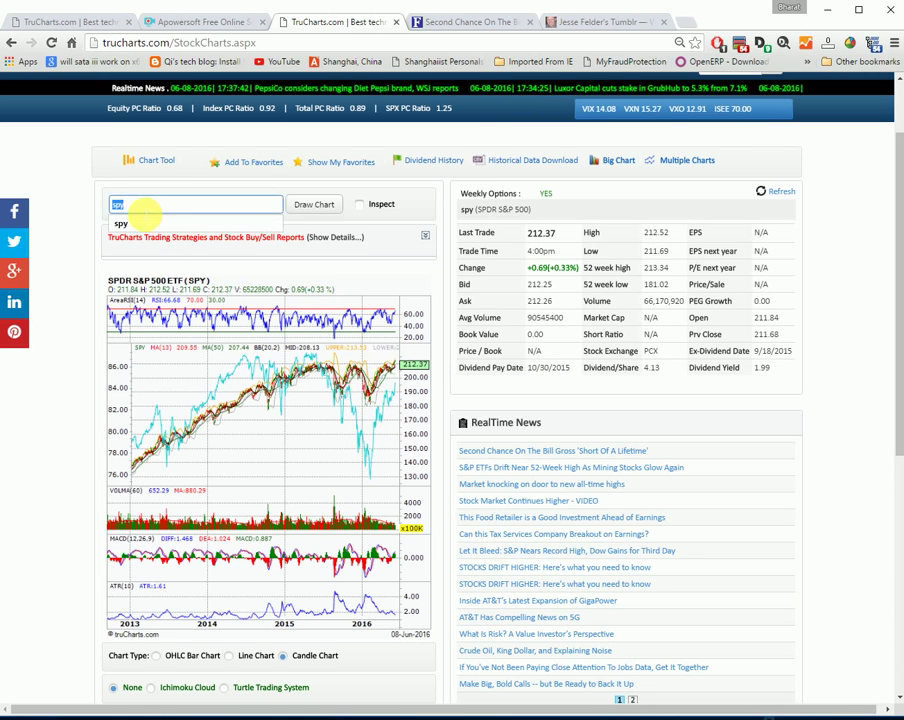
scroll(260, 540, "down", 3)
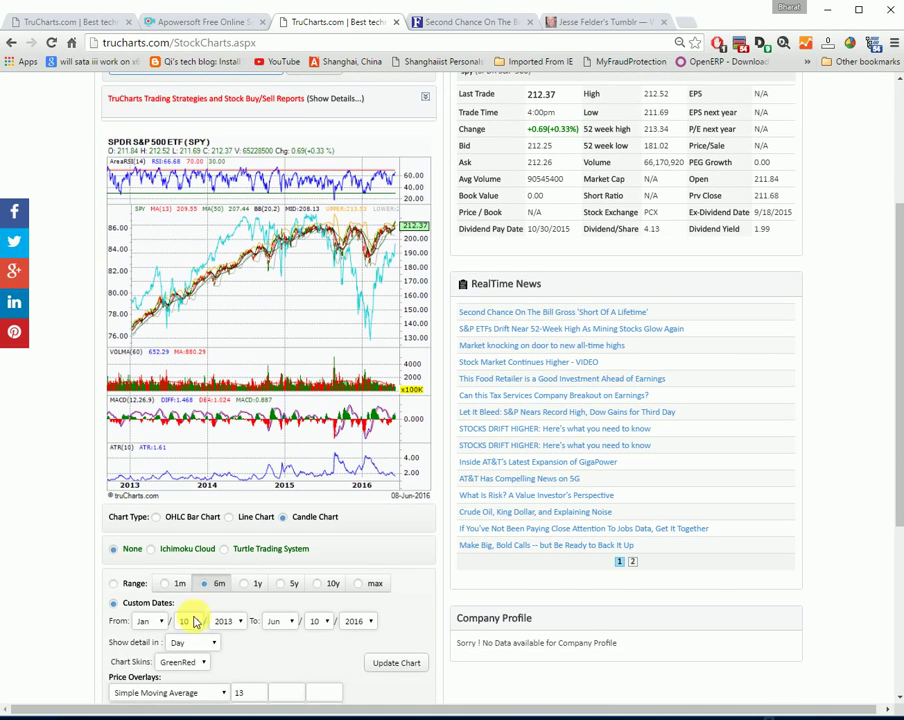
left_click(232, 621)
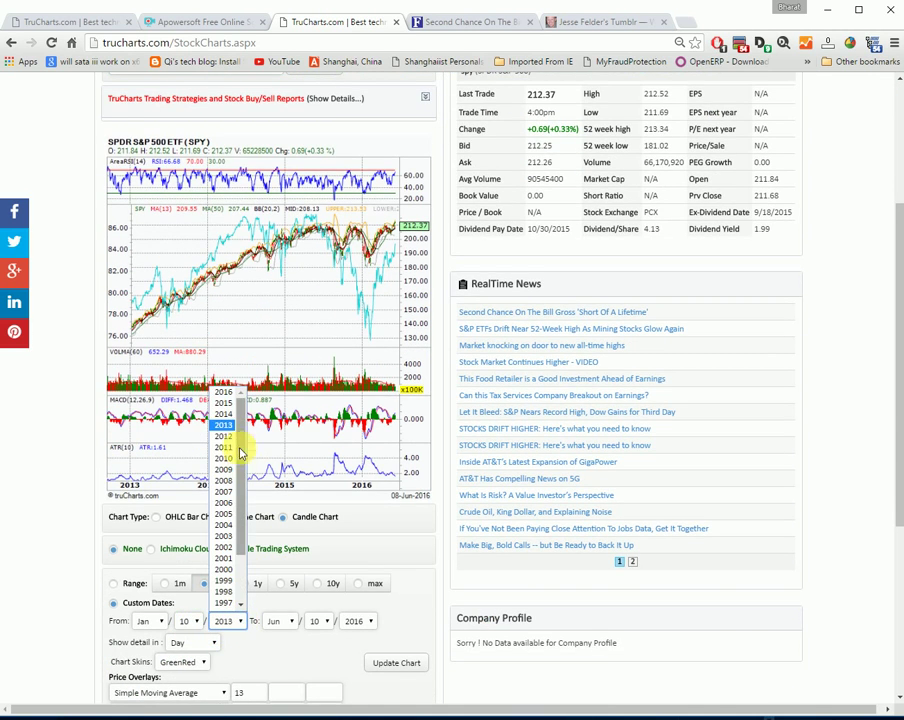
left_click(224, 393)
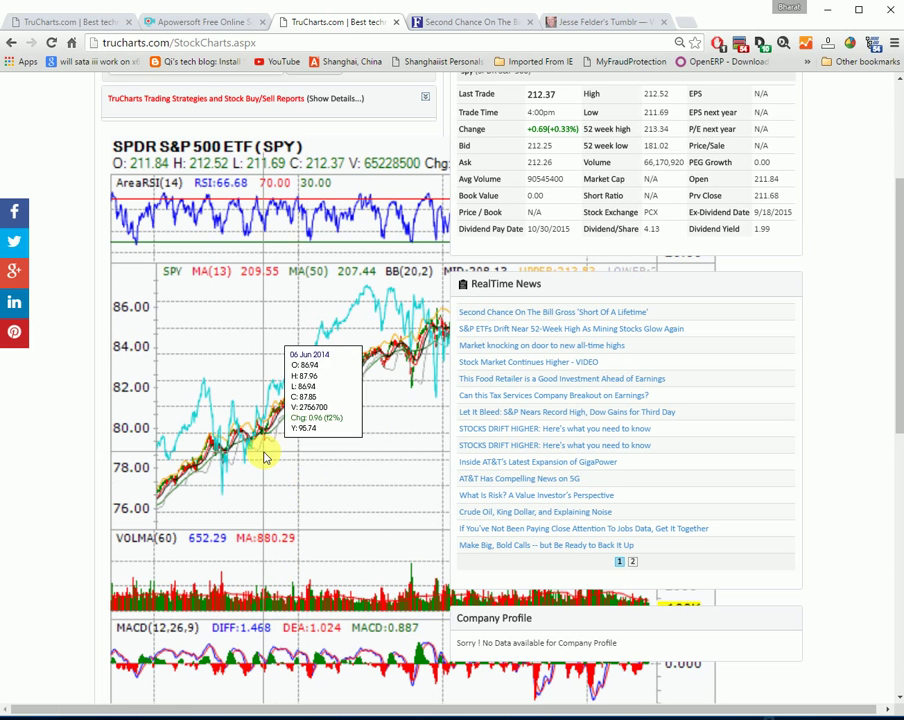
left_click(50, 42)
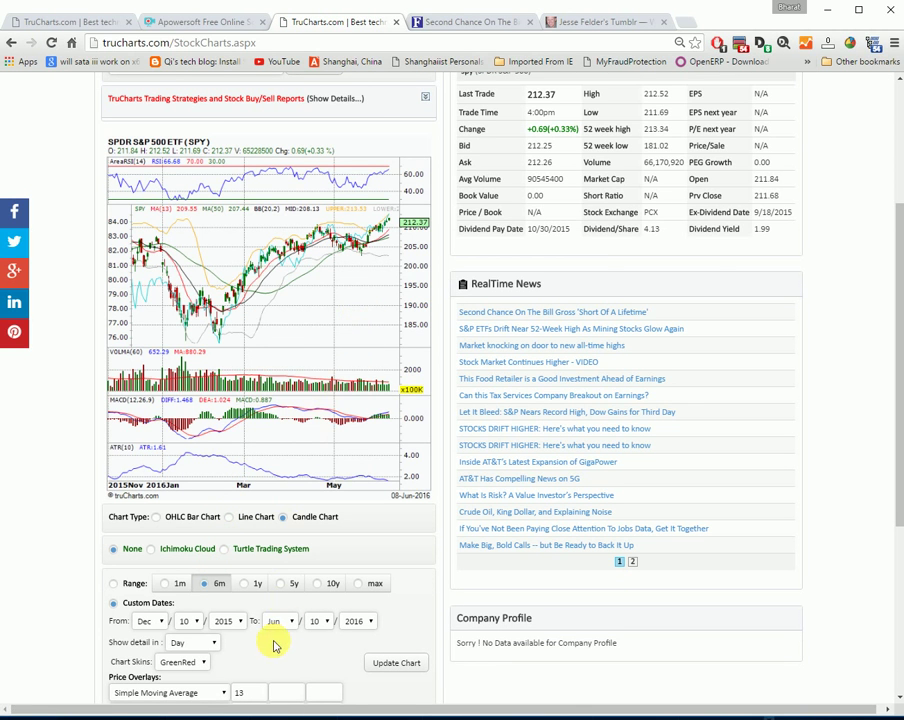
Apply the TC Fast Trade Strategy so buy and sell arrows appear on the SPY chart
left_click(210, 101)
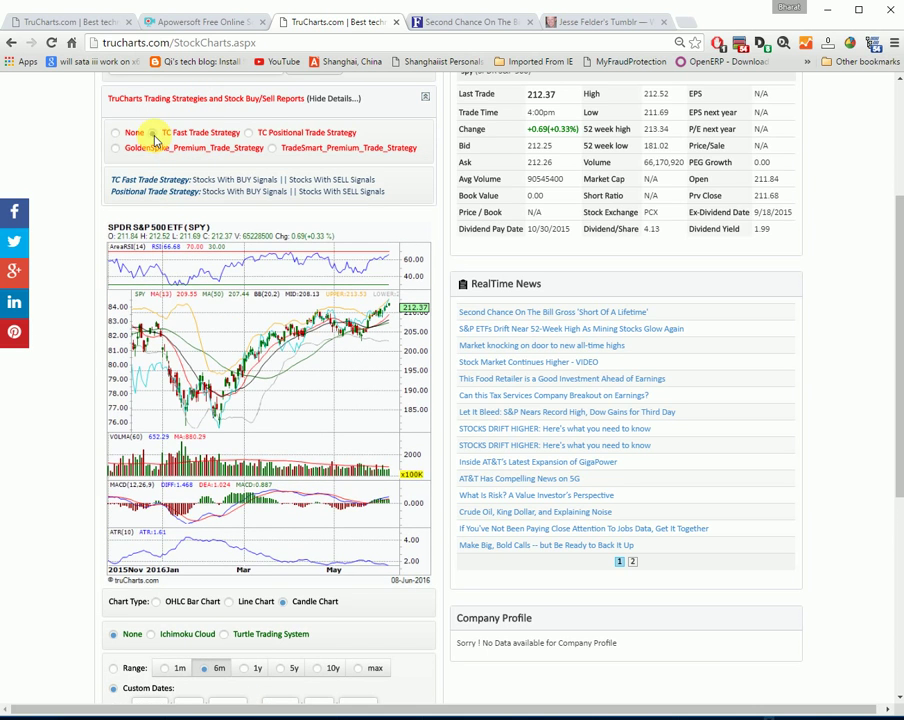
left_click(153, 133)
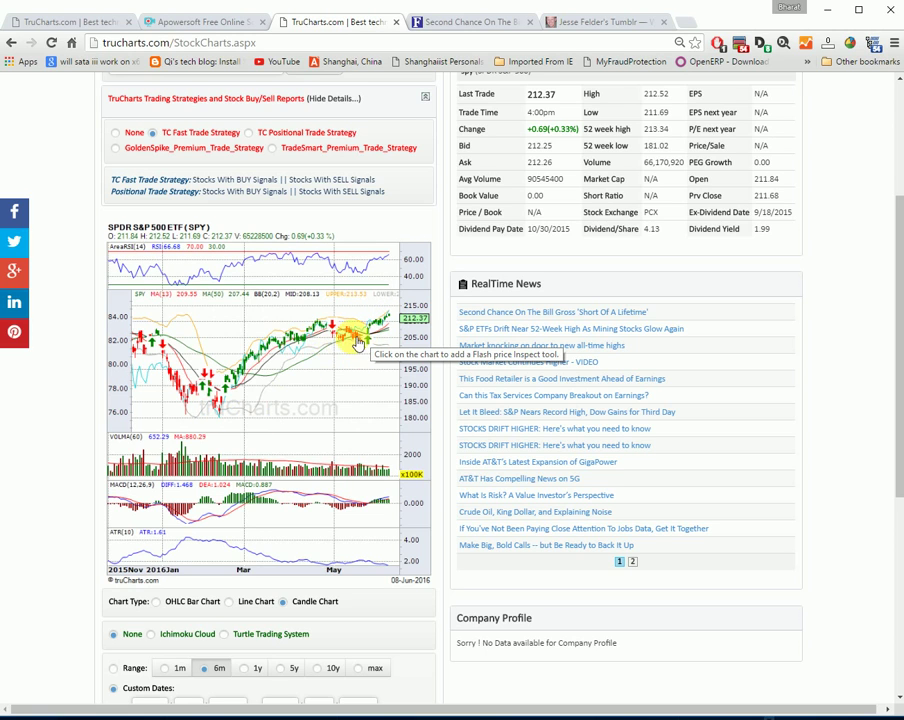
Open the stock screener and pick the Volume N% Above 50 Day Avg Volume scan
scroll(405, 490, "up", 3)
scroll(412, 497, "up", 2)
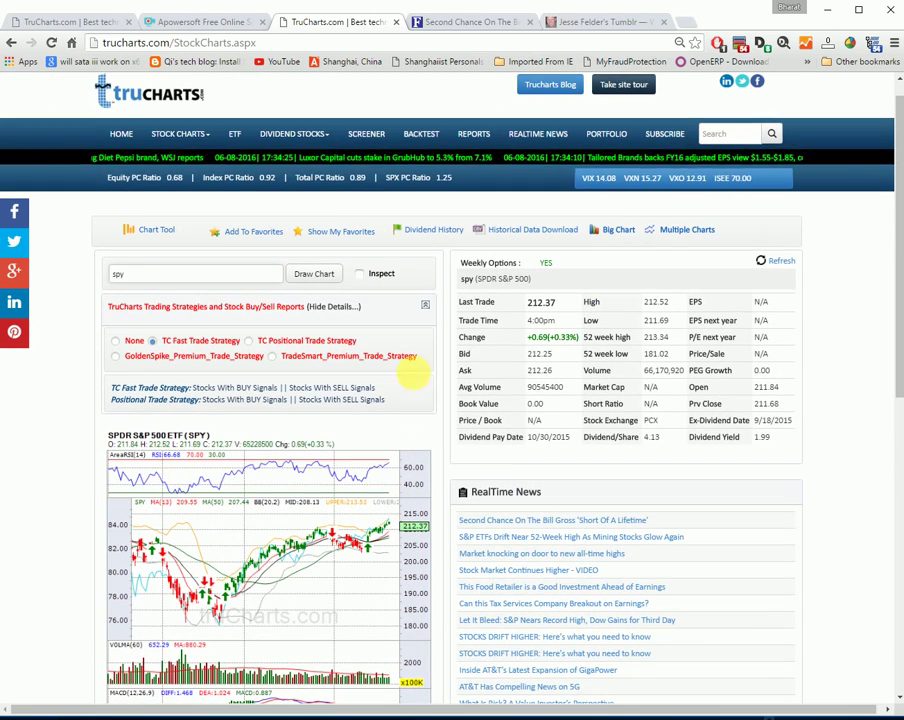
left_click(368, 136)
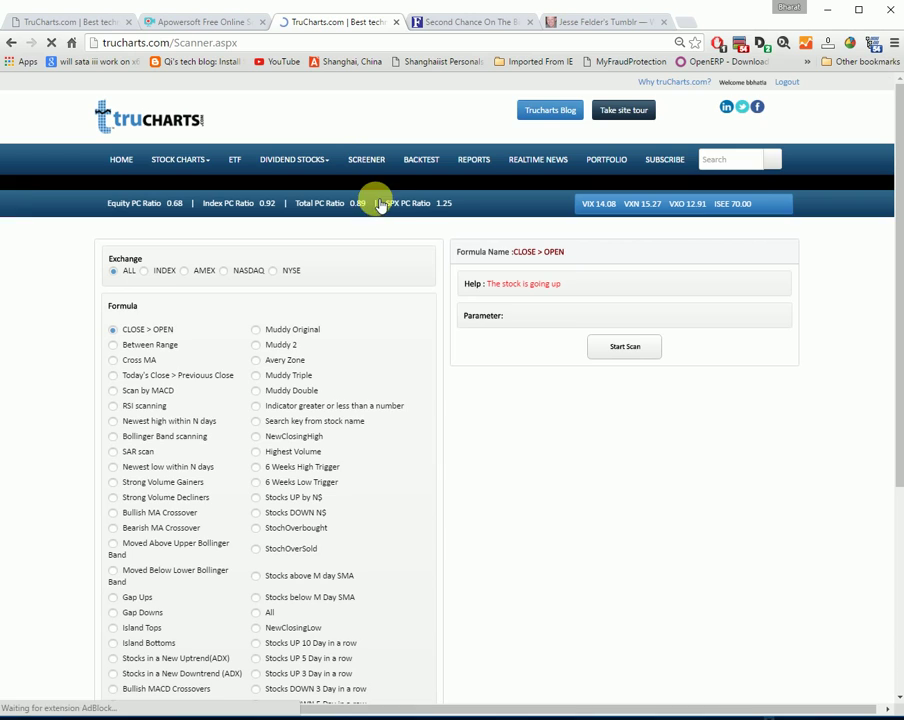
scroll(412, 468, "down", 4)
scroll(416, 473, "down", 2)
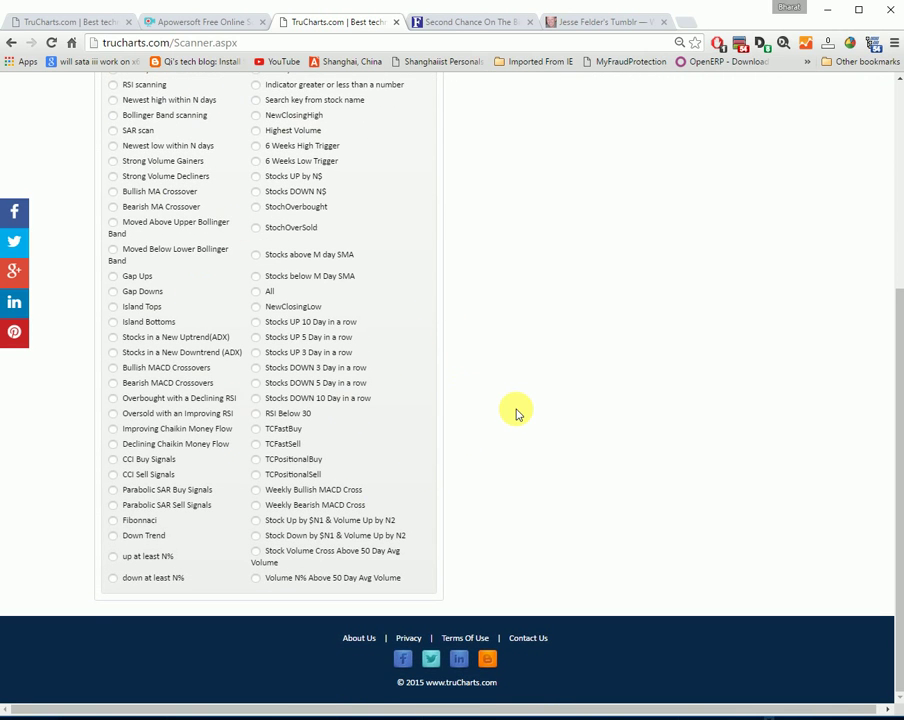
scroll(512, 410, "up", 5)
scroll(514, 411, "down", 2)
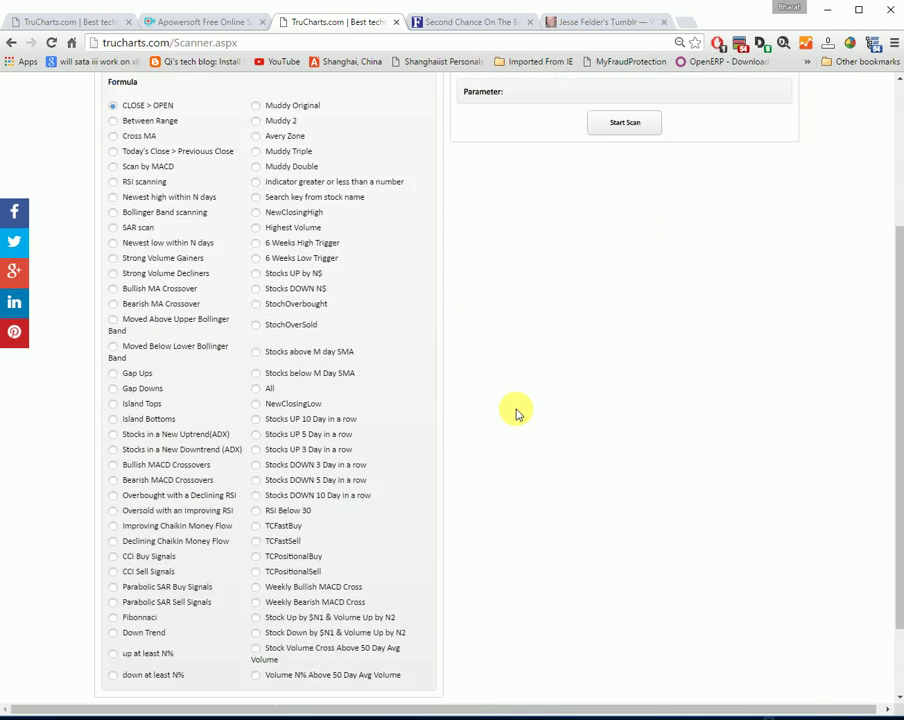
scroll(514, 410, "down", 4)
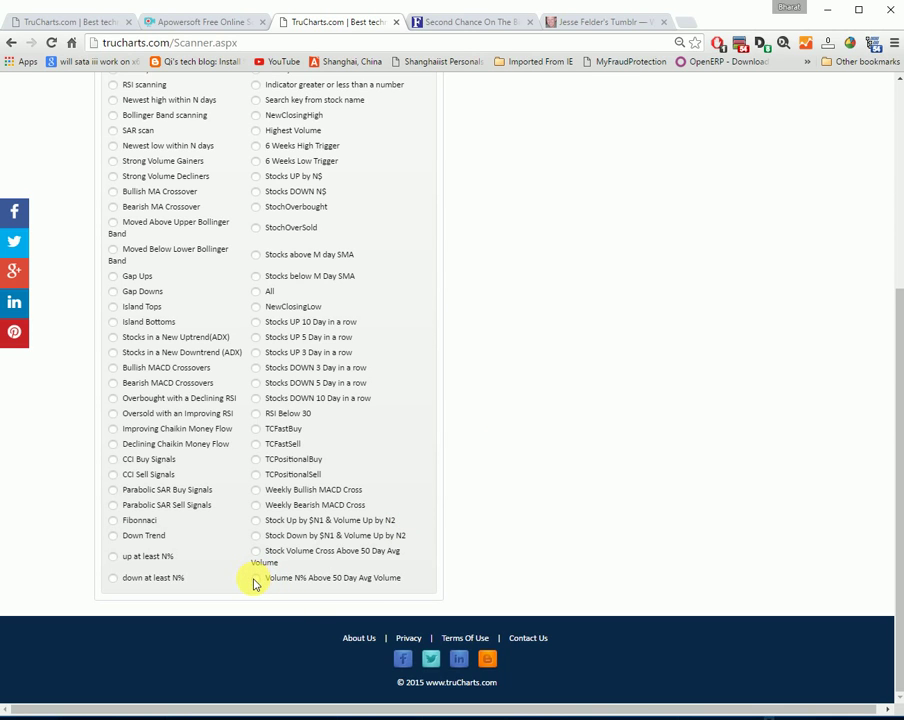
left_click(255, 579)
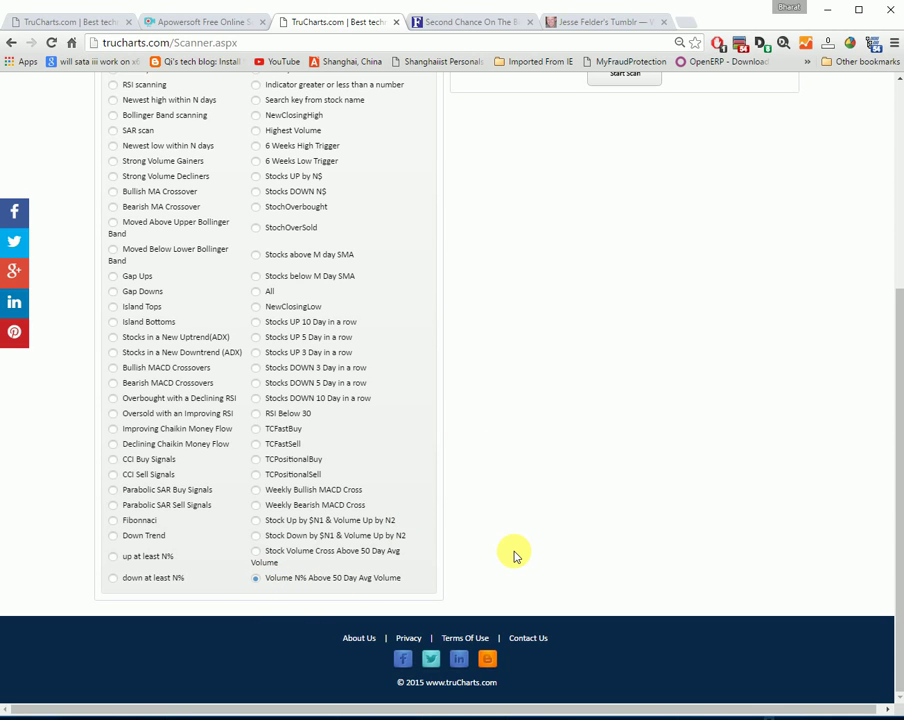
Change the scan's N value from 15 to 10
scroll(515, 556, "up", 2)
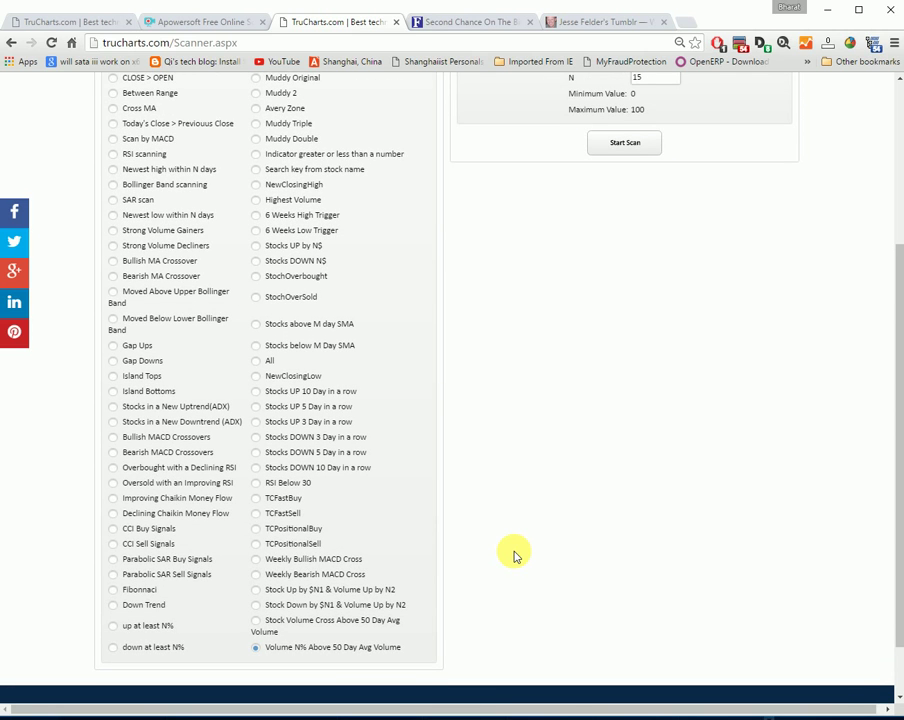
scroll(512, 552, "up", 2)
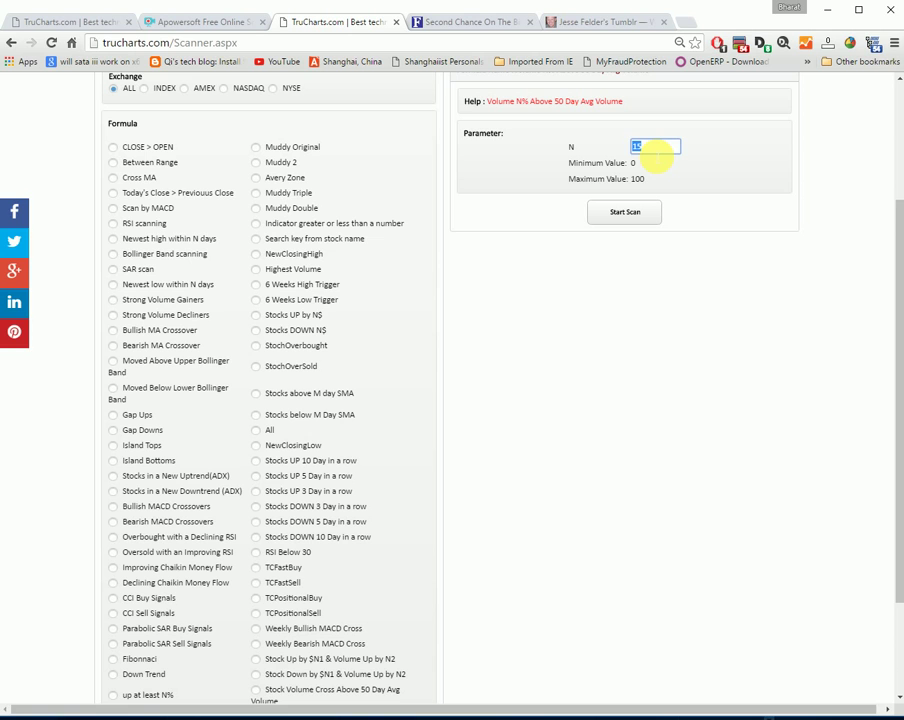
type("10")
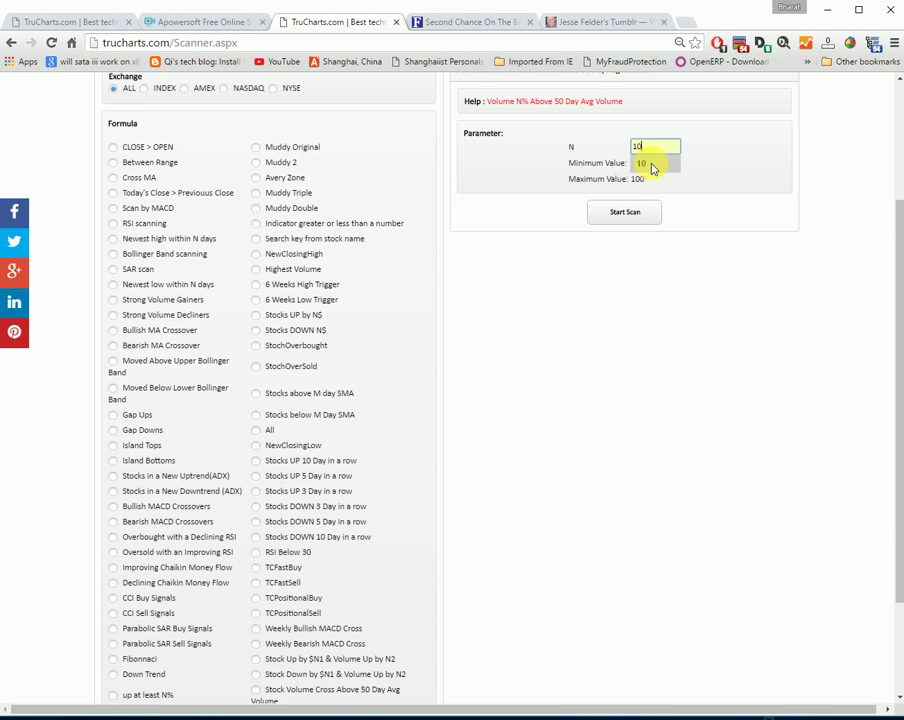
scroll(650, 295, "down", 2)
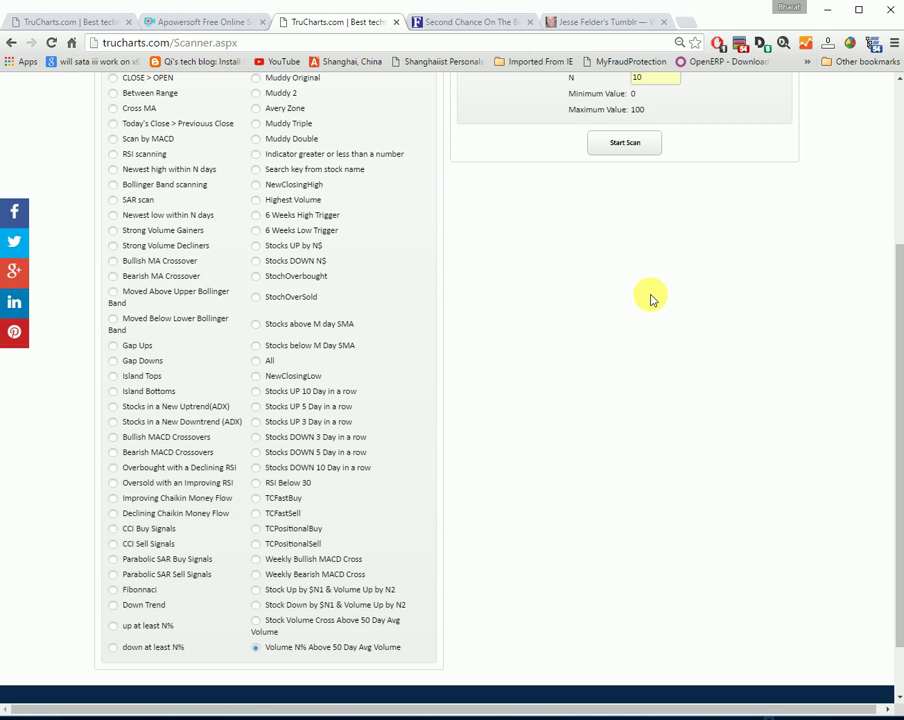
scroll(650, 298, "up", 2)
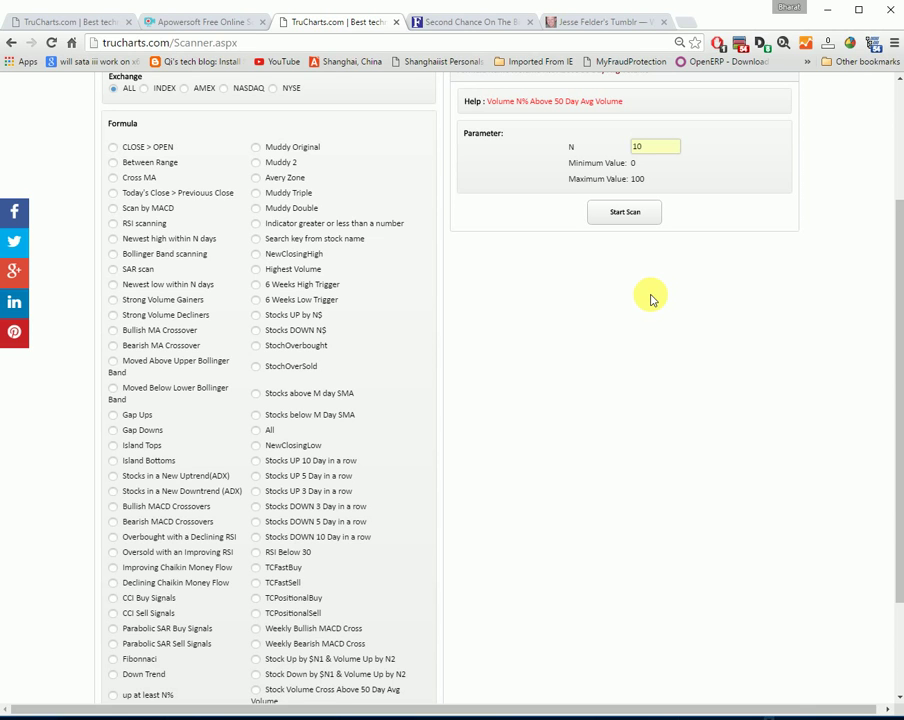
Run the N=10 volume scan and sort its 2374 results by volume, highest first
left_click(630, 212)
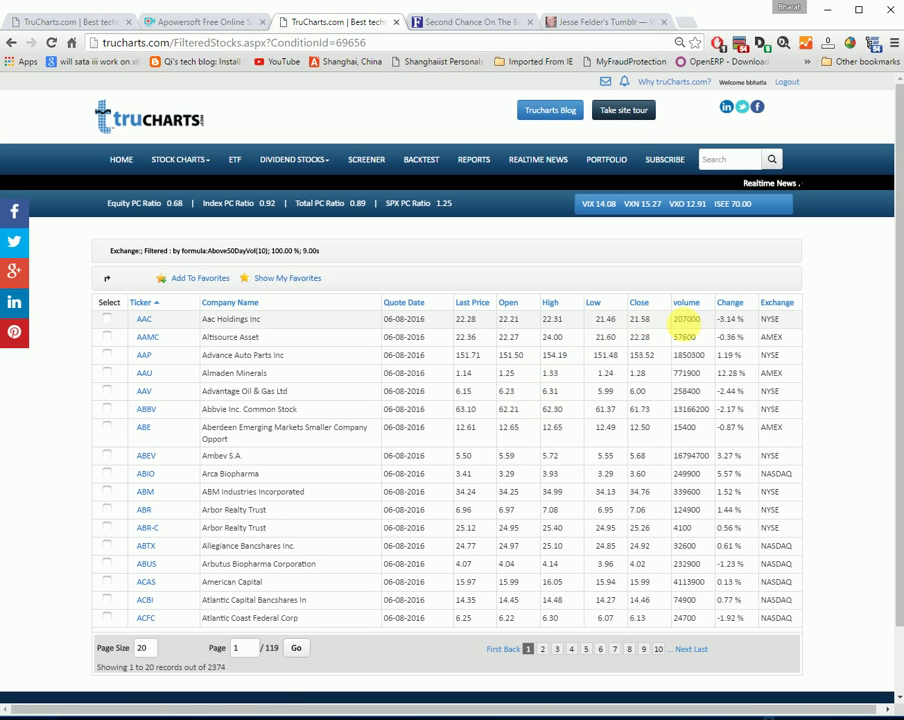
left_click(687, 304)
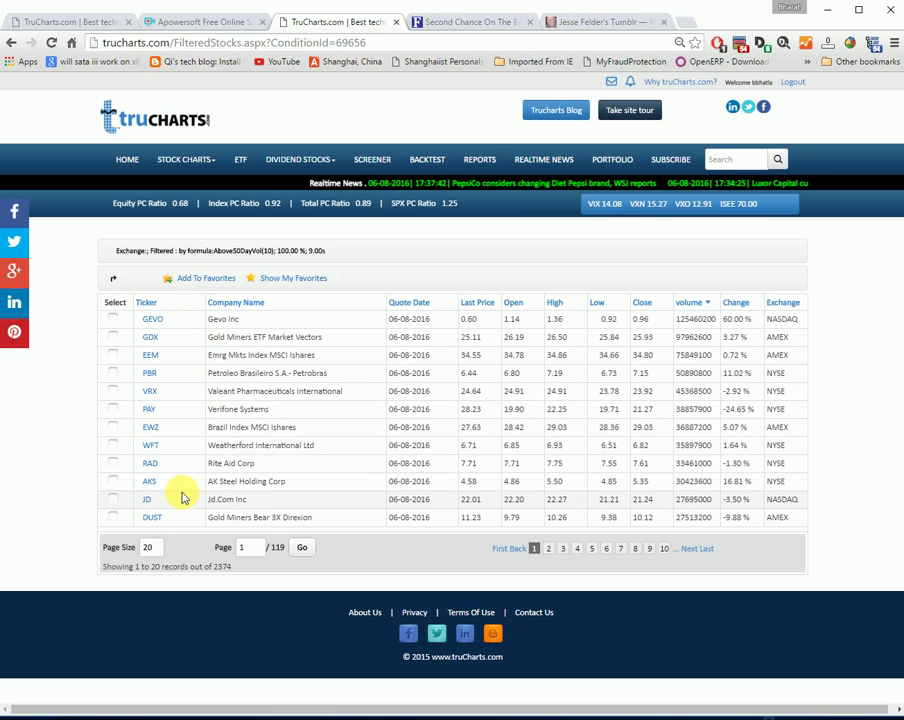
mouse_move(159, 327)
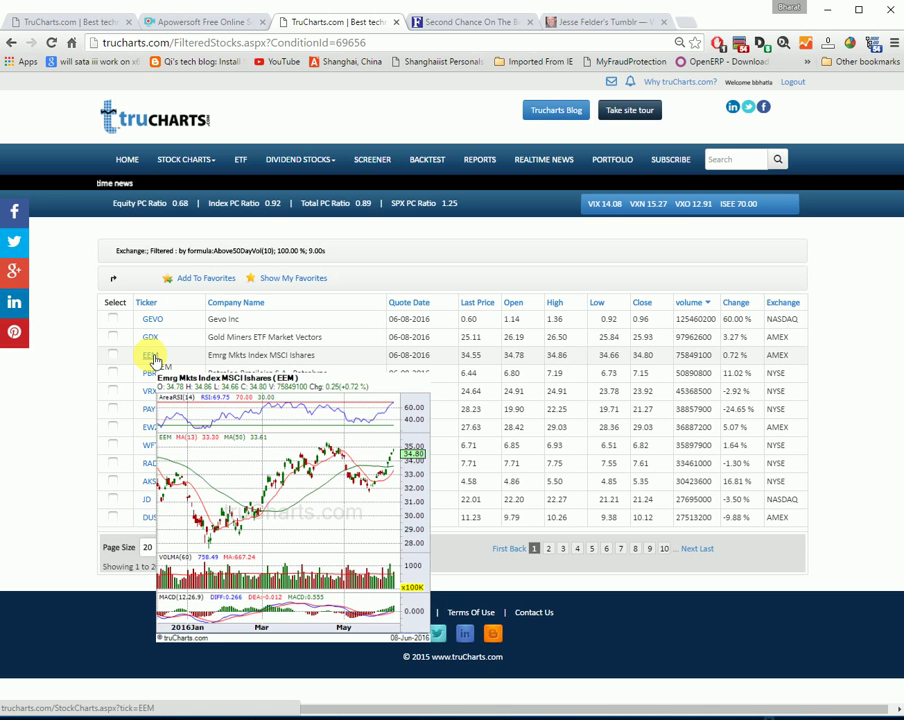
mouse_move(155, 383)
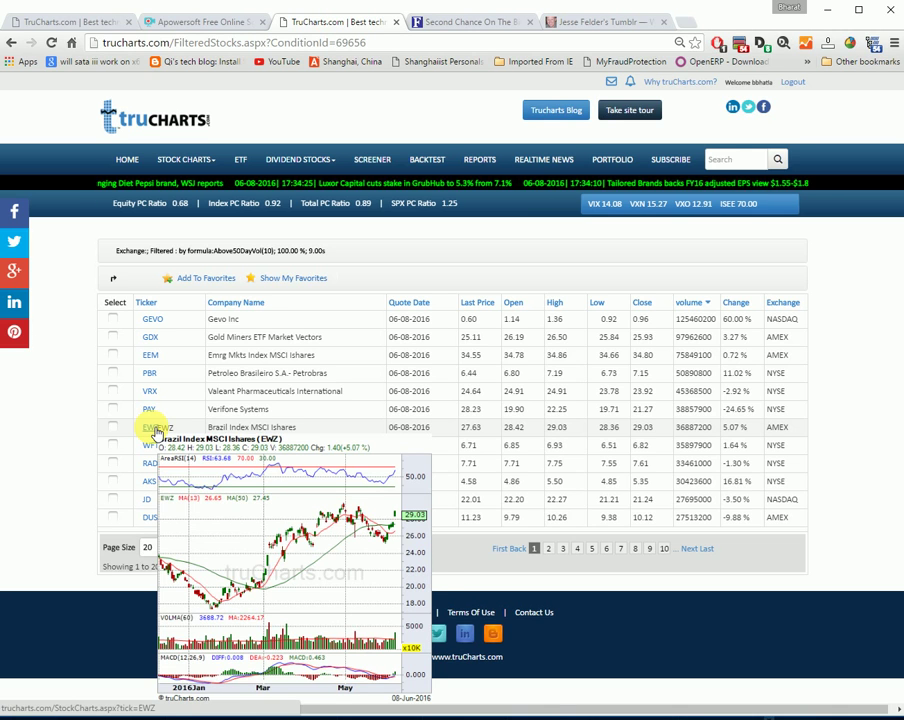
mouse_move(156, 448)
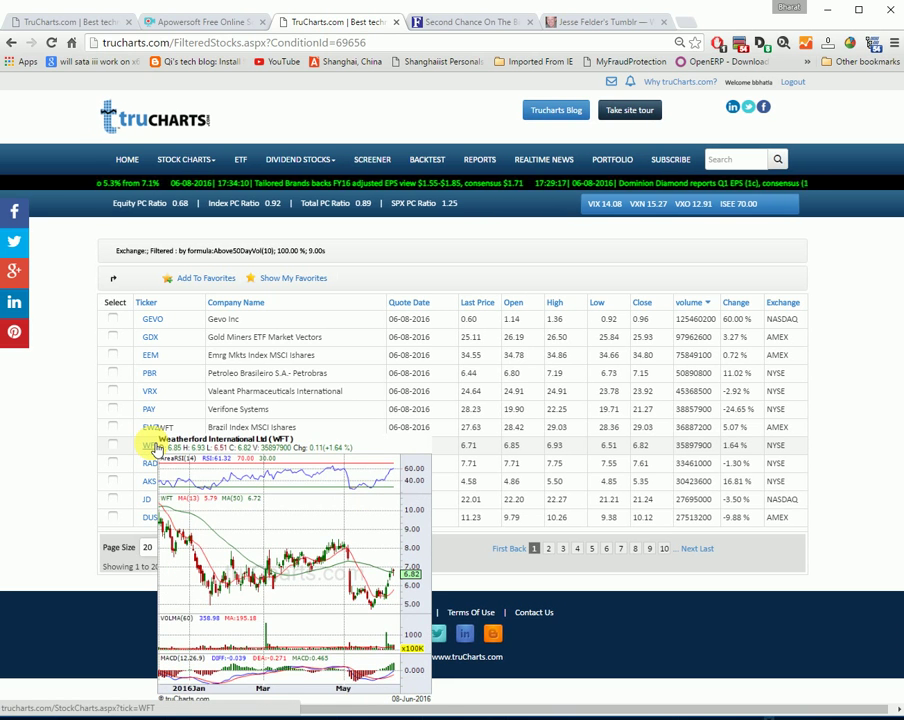
mouse_move(154, 473)
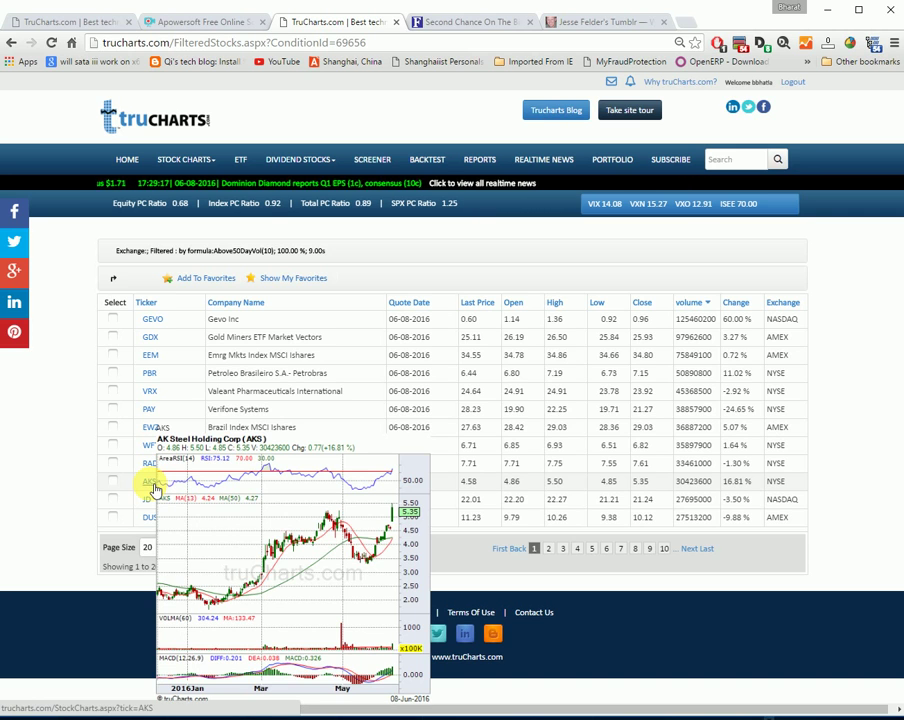
Open the AKS stock chart and redraw it with weekly detail
left_click(152, 488)
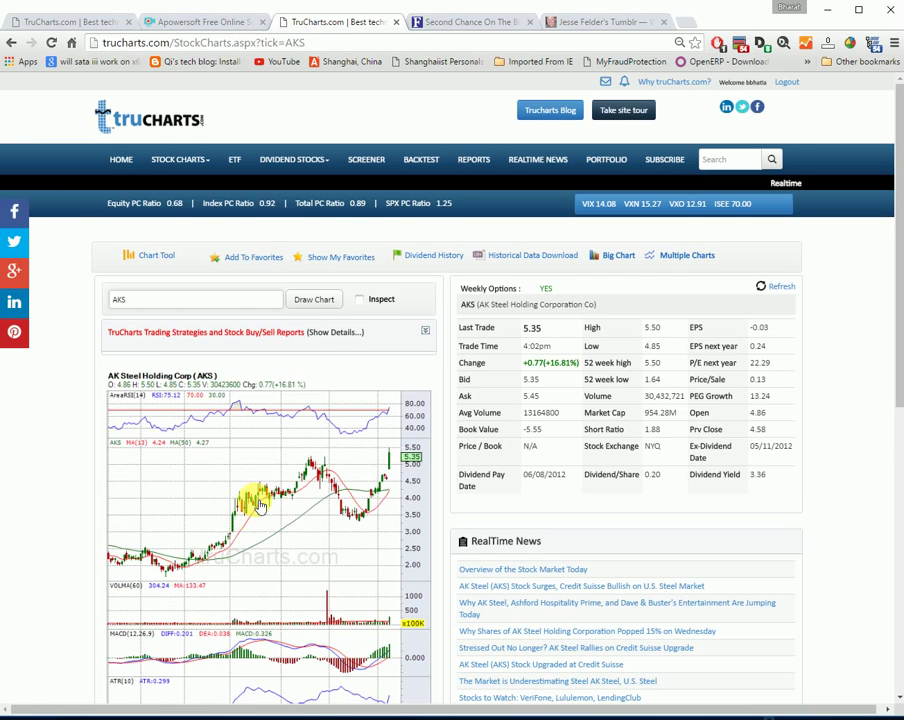
scroll(256, 513, "down", 3)
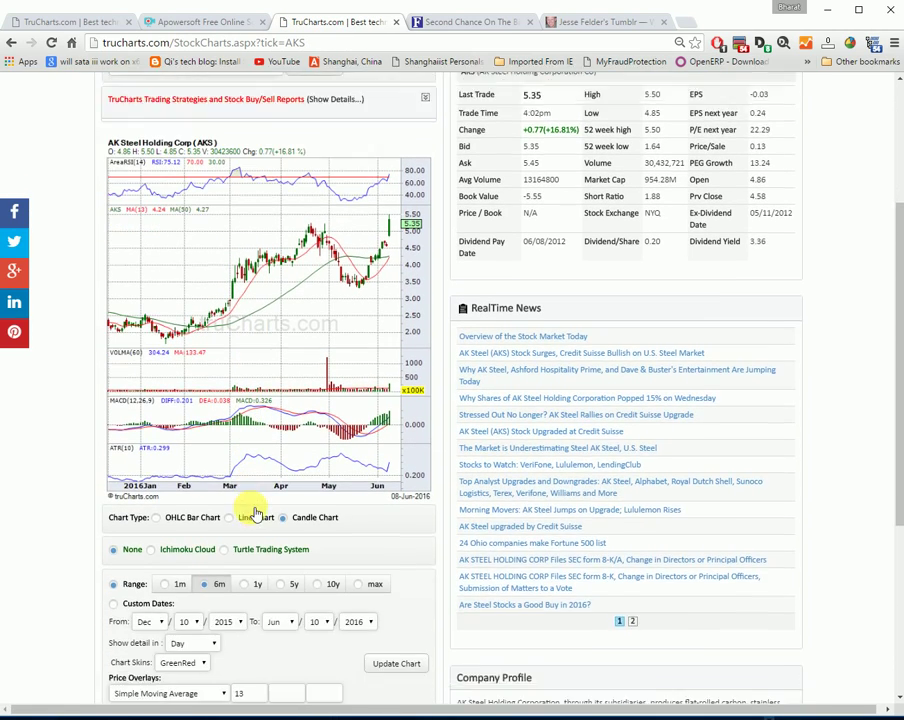
left_click(193, 599)
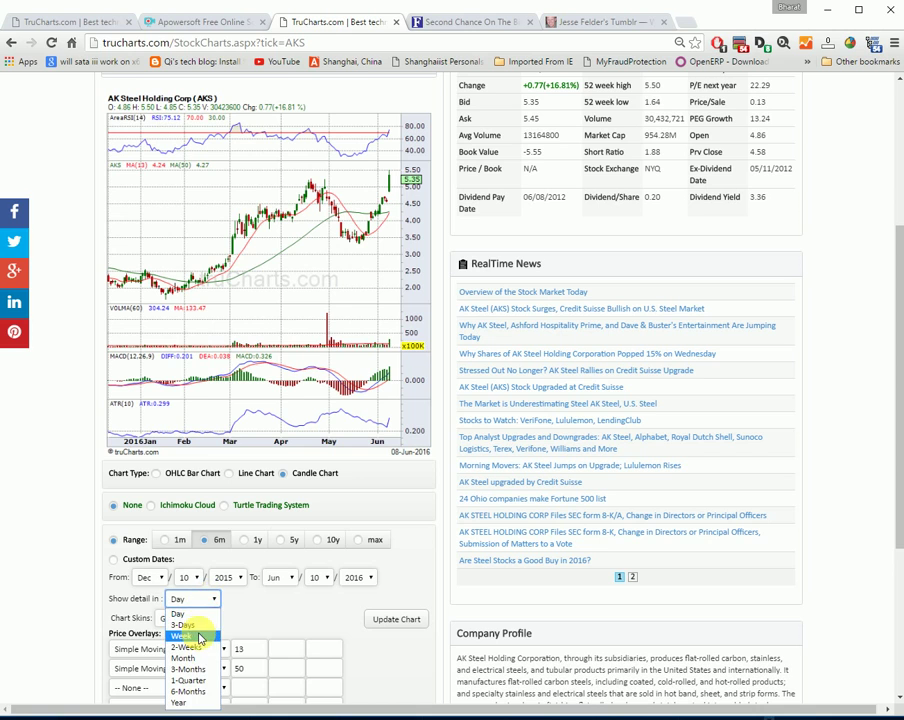
left_click(190, 686)
left_click(396, 622)
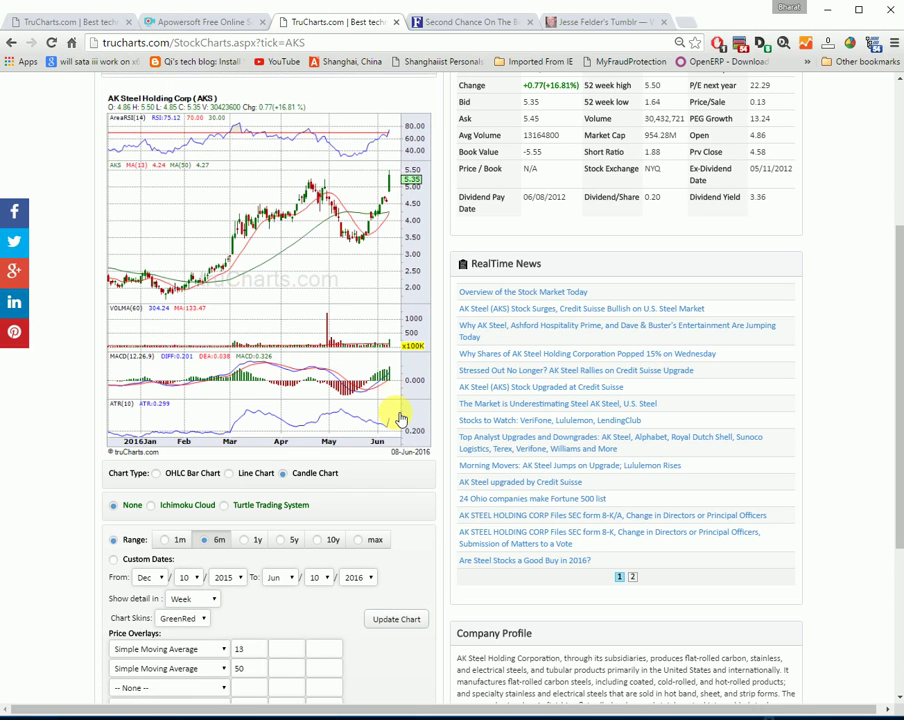
Set a custom date range starting Jan 2015 and update the AKS chart
left_click(113, 560)
left_click(148, 577)
left_click(152, 591)
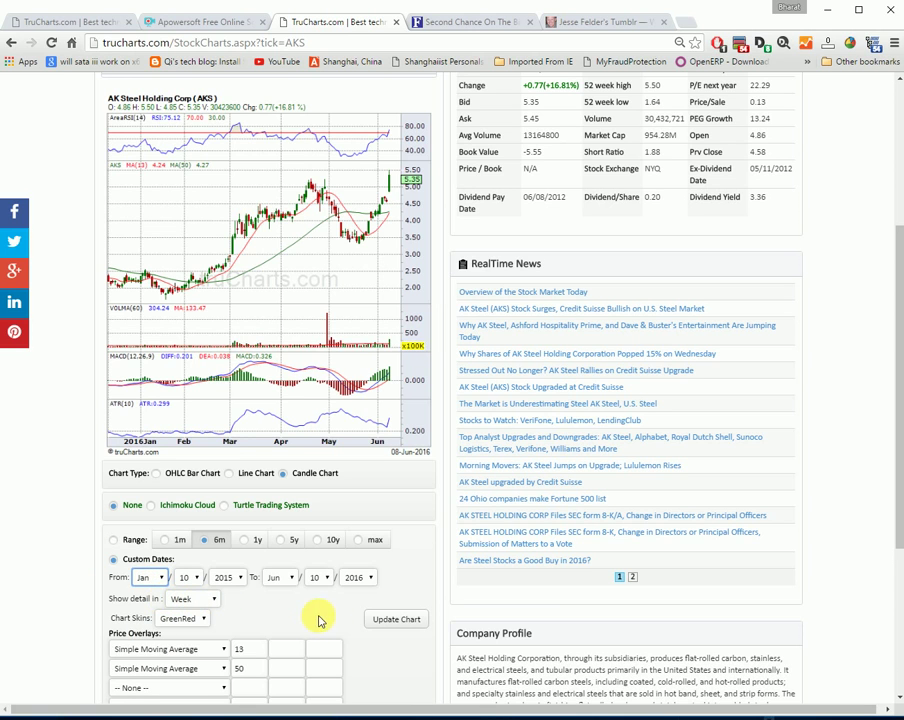
left_click(397, 619)
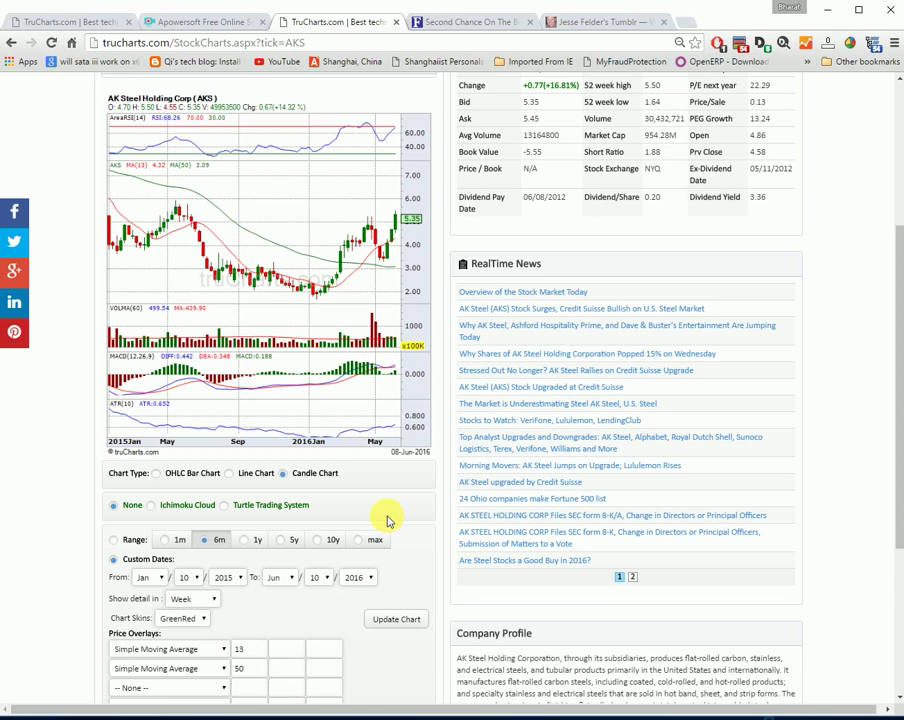
scroll(388, 520, "up", 2)
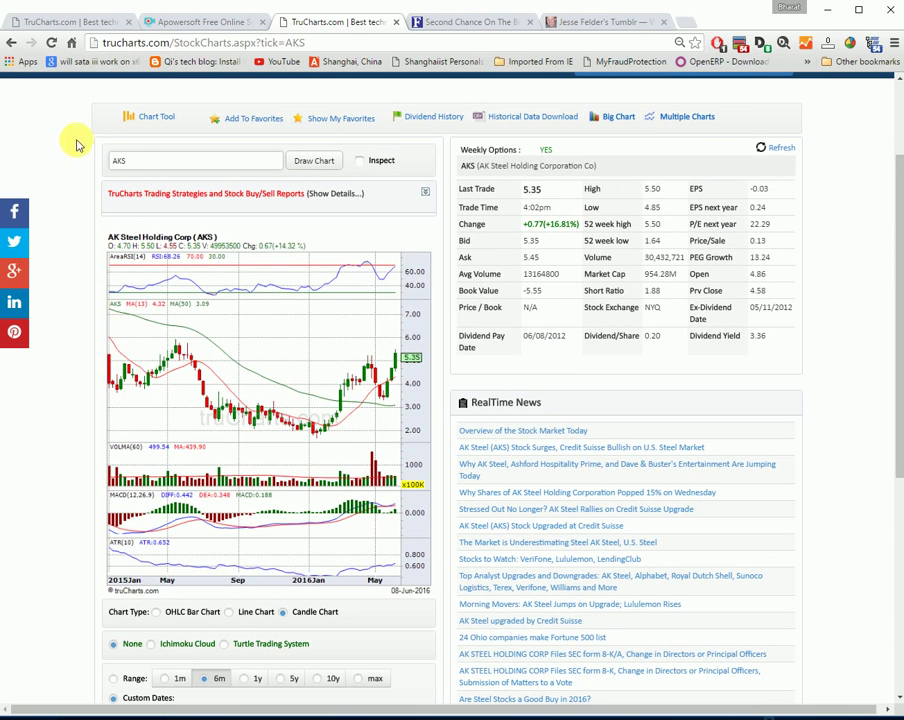
left_click(118, 160)
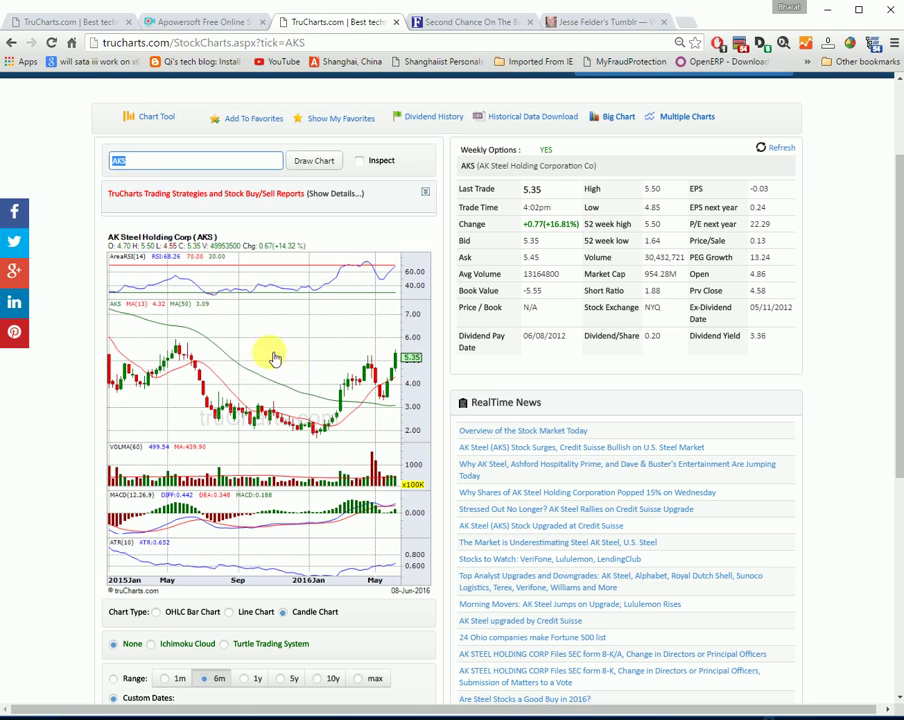
scroll(320, 386, "up", 1)
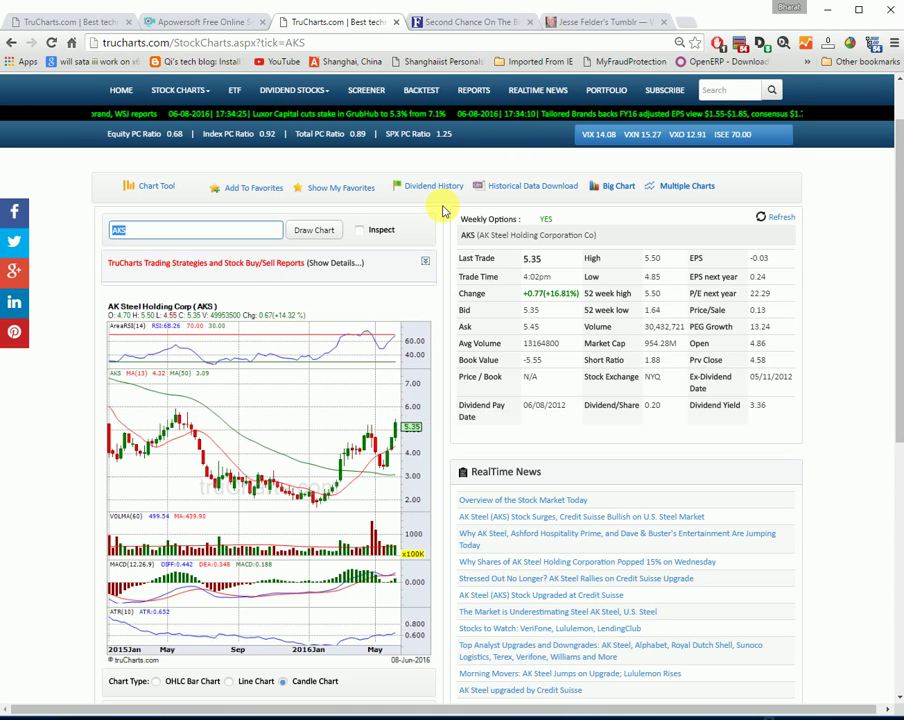
Go to the market reports and open the 12 stocks flagged Oversold with an Improving RSI
scroll(470, 190, "up", 1)
left_click(481, 167)
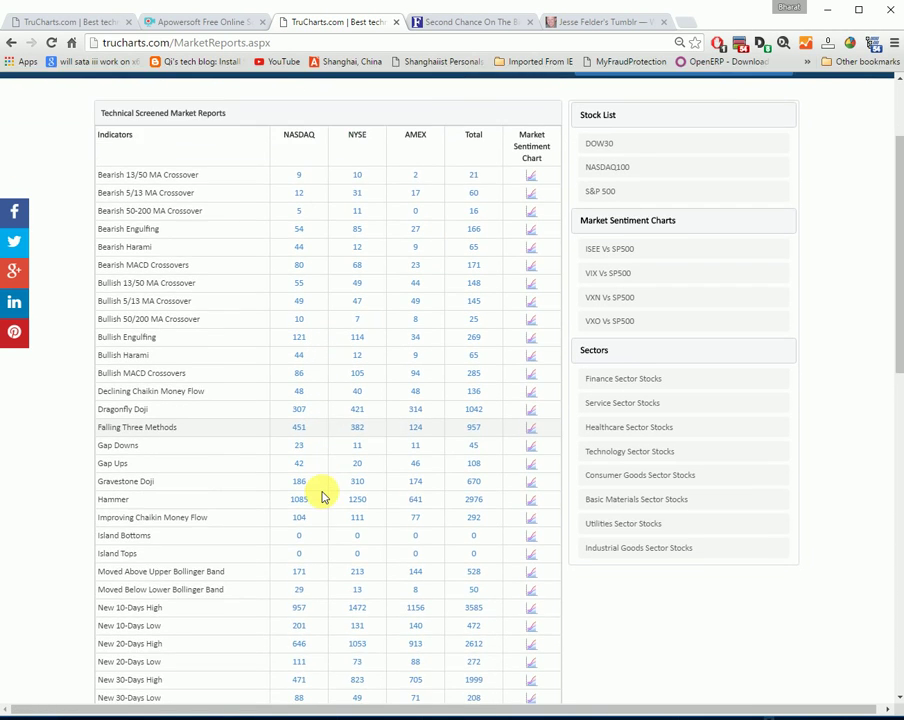
scroll(320, 494, "down", 3)
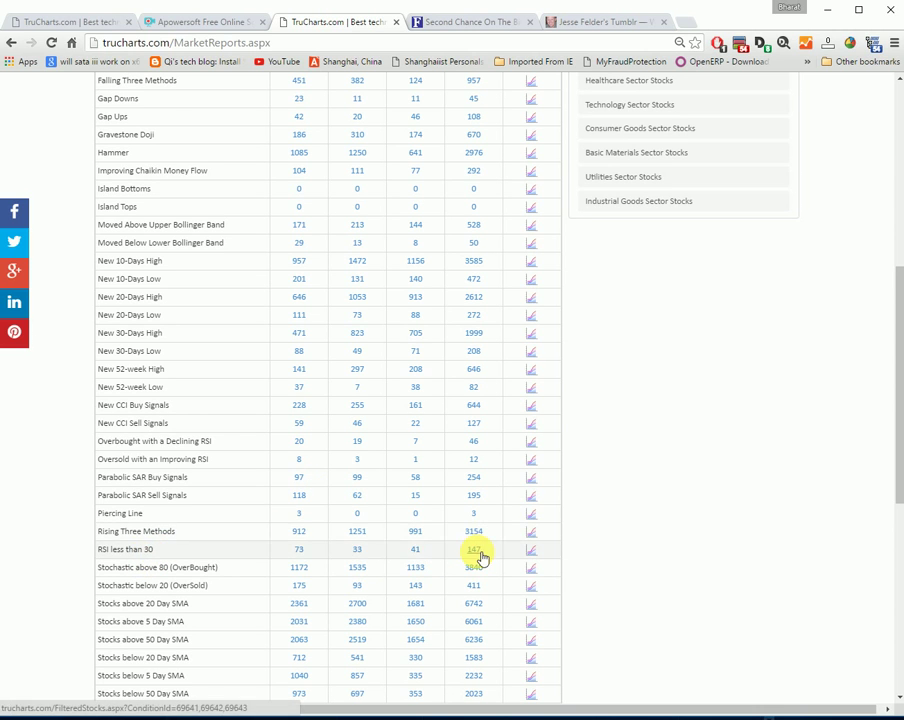
scroll(236, 522, "down", 1)
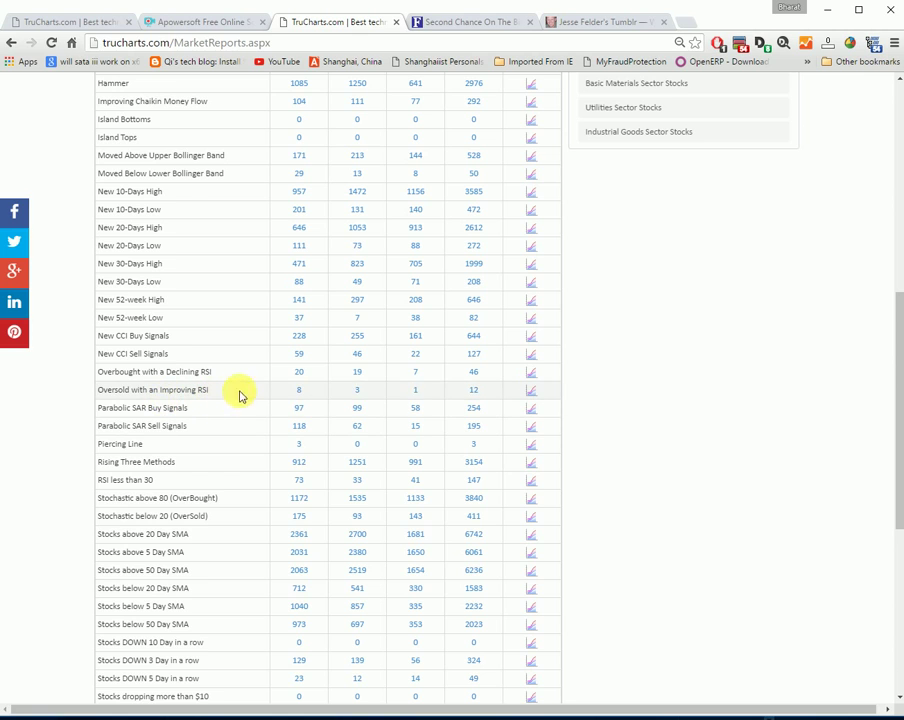
left_click(476, 392)
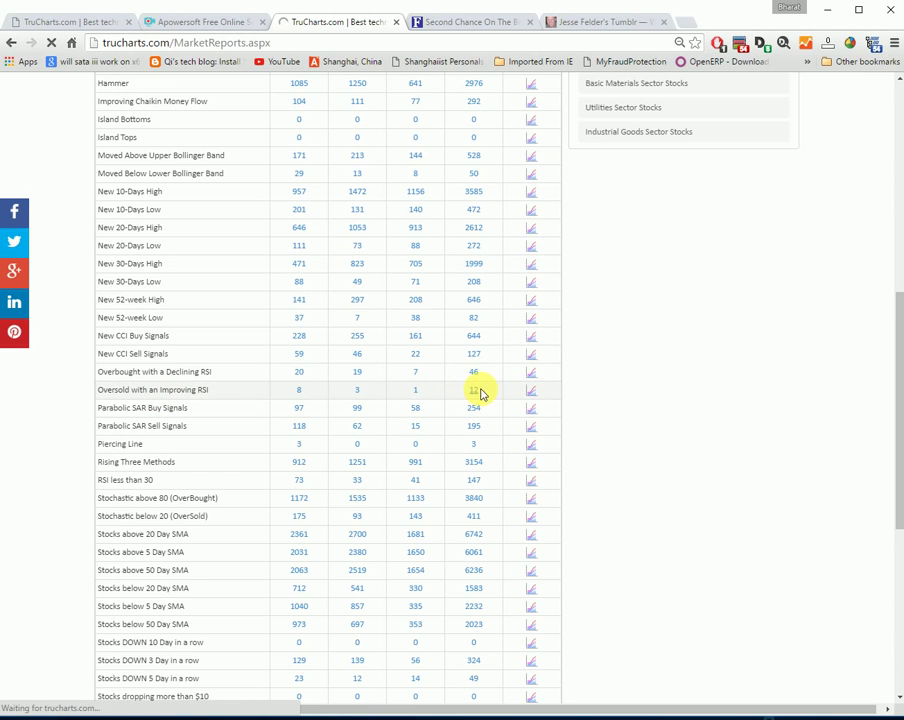